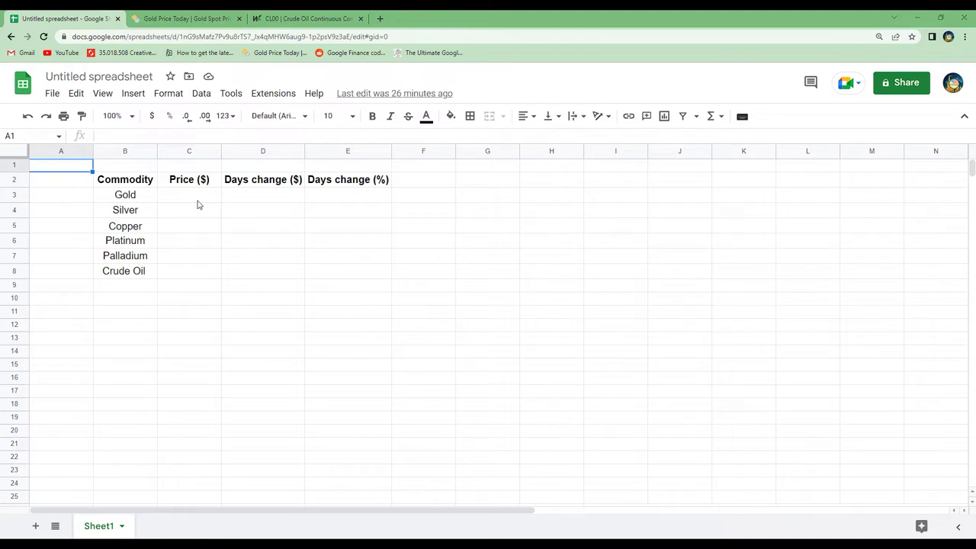
# Review Gold's empty Price, Days change ($) and Days change (%) cells, then go to the APMEX gold page.
pyautogui.click(197, 200)
pyautogui.click(259, 200)
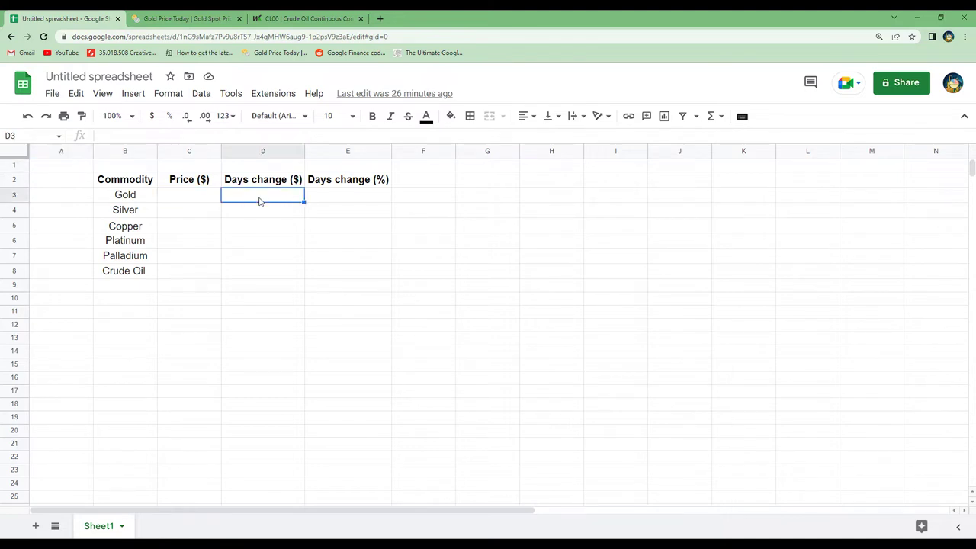
pyautogui.click(357, 200)
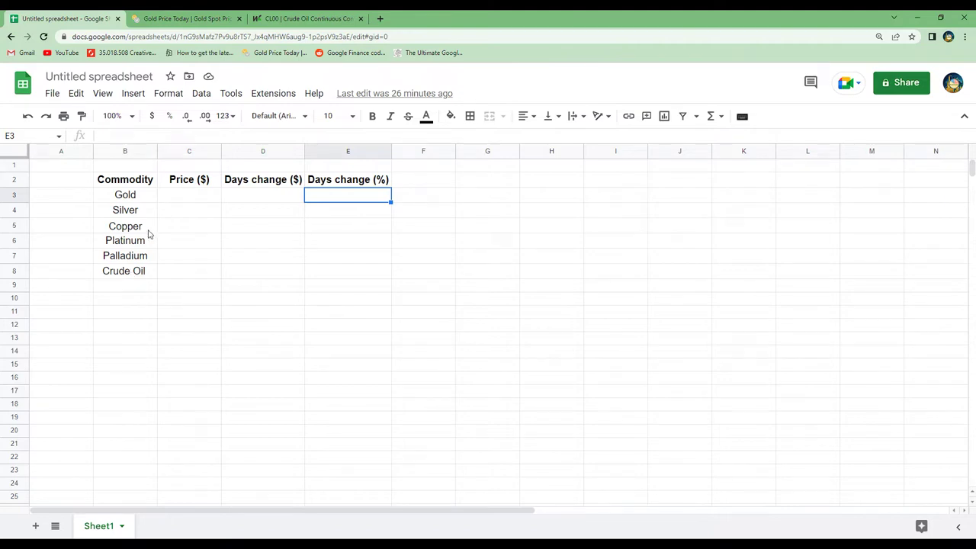
pyautogui.click(172, 19)
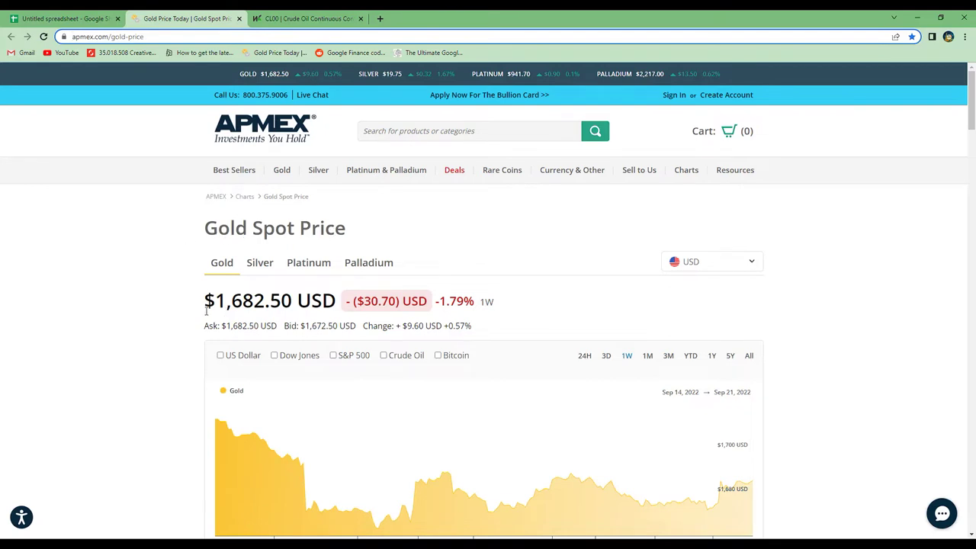
# On APMEX, find gold's $1,682.50 USD per-ounce spot price and the page's web address.
pyautogui.click(587, 357)
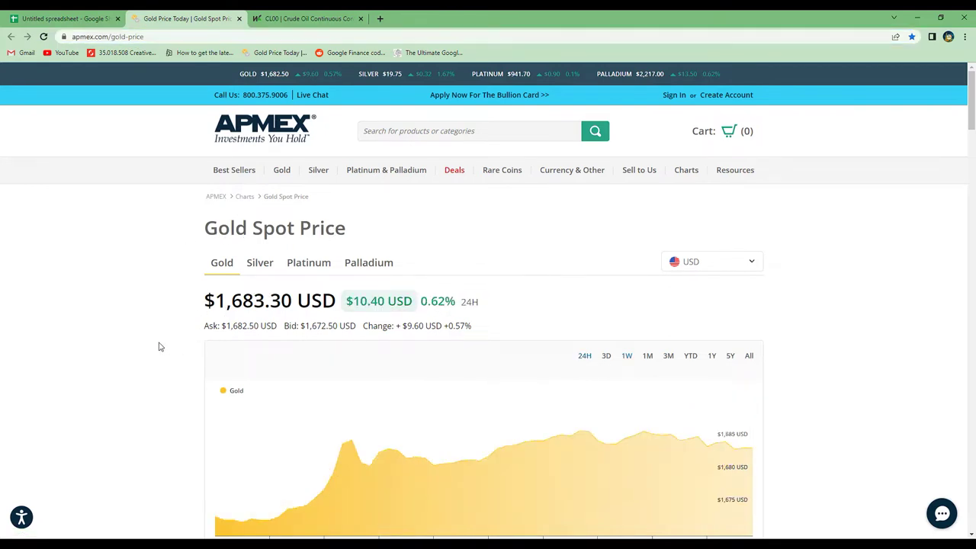
pyautogui.scroll(-2, 175, 358)
pyautogui.scroll(-5, 109, 361)
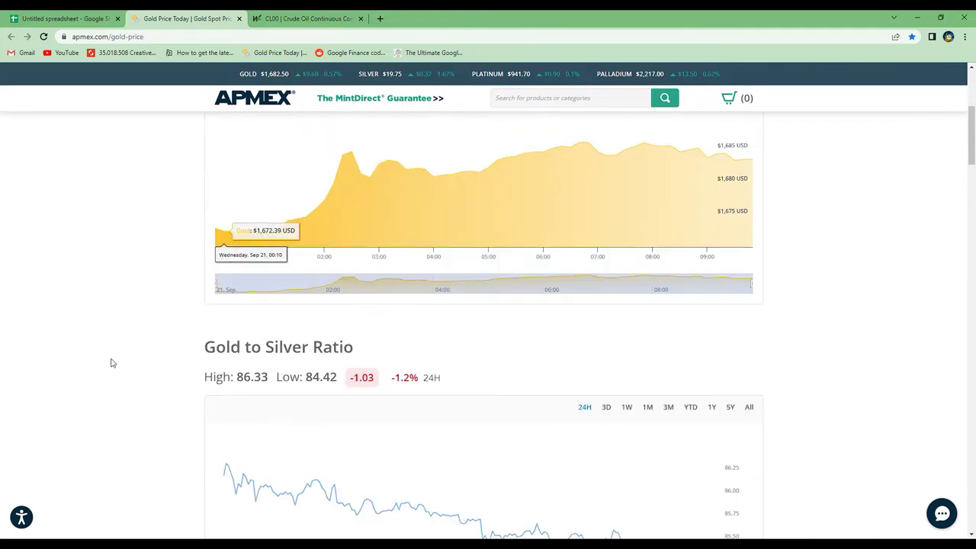
pyautogui.scroll(-10, 124, 359)
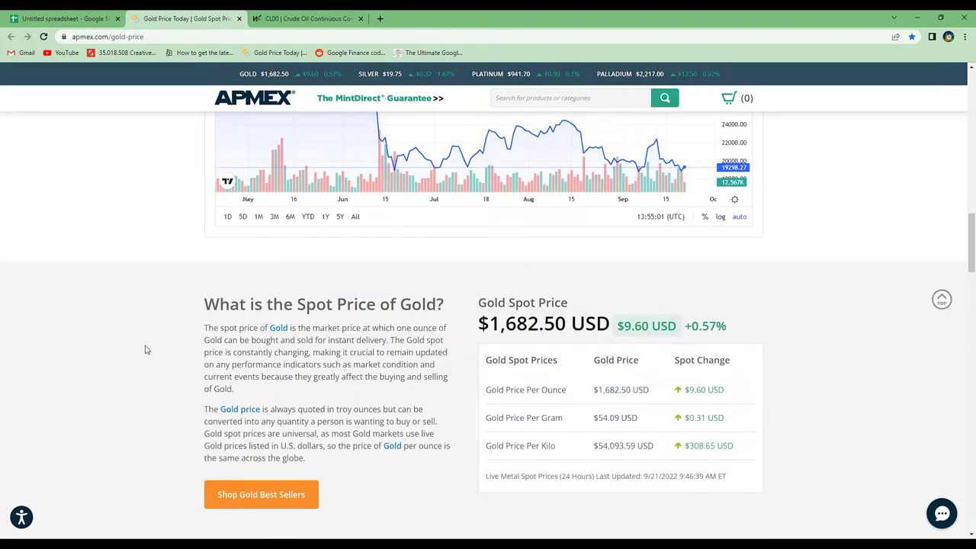
pyautogui.scroll(-1, 170, 345)
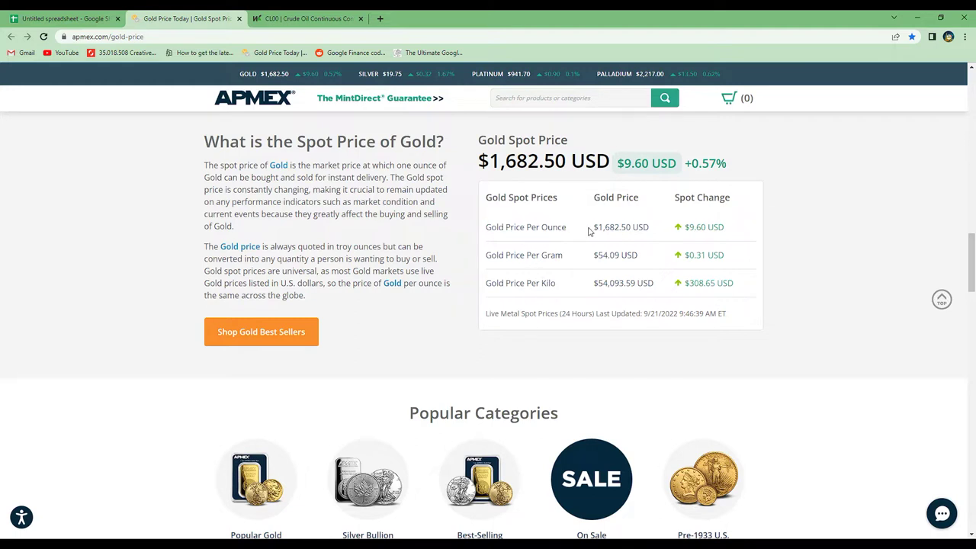
pyautogui.moveTo(600, 226); pyautogui.dragTo(650, 228)
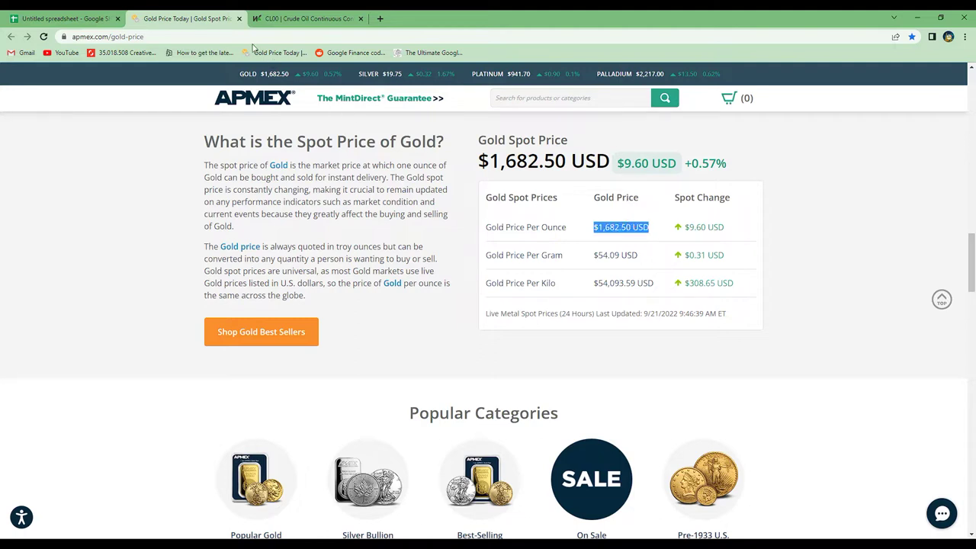
pyautogui.click(168, 36)
pyautogui.hotkey('ctrl', 'c')
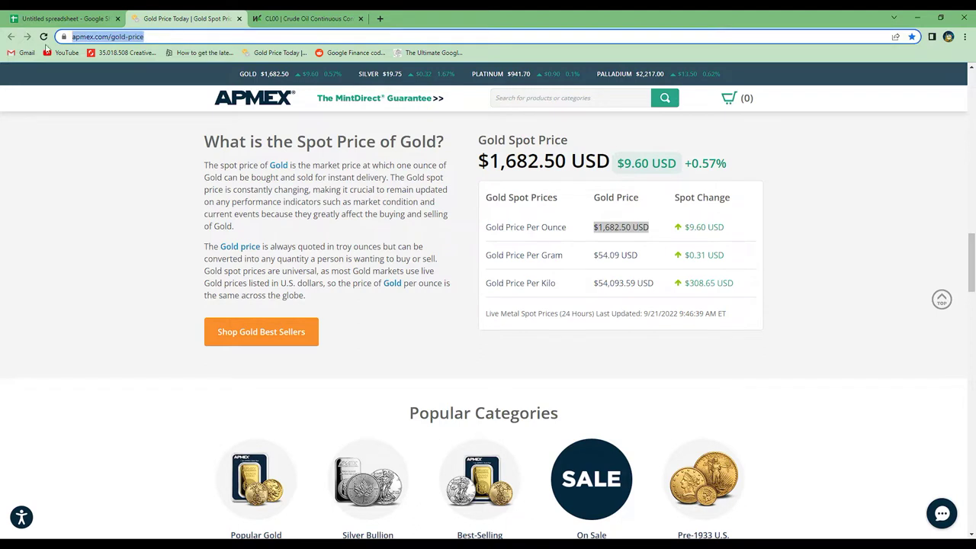
pyautogui.click(88, 19)
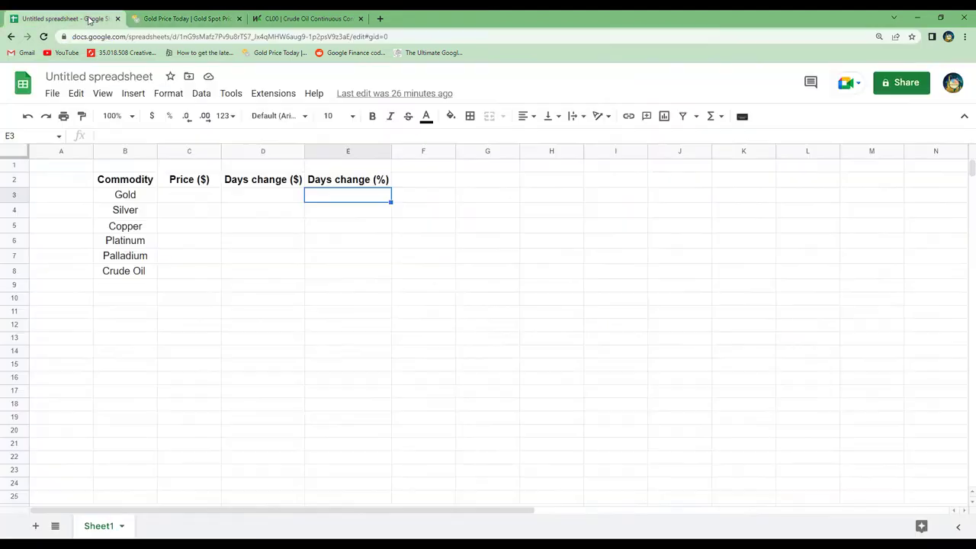
pyautogui.click(204, 194)
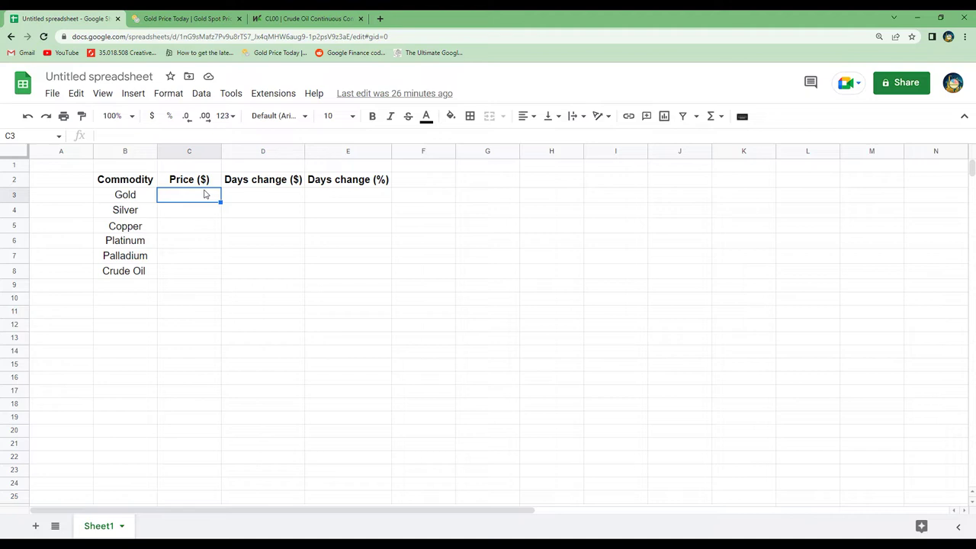
pyautogui.write('=inde')
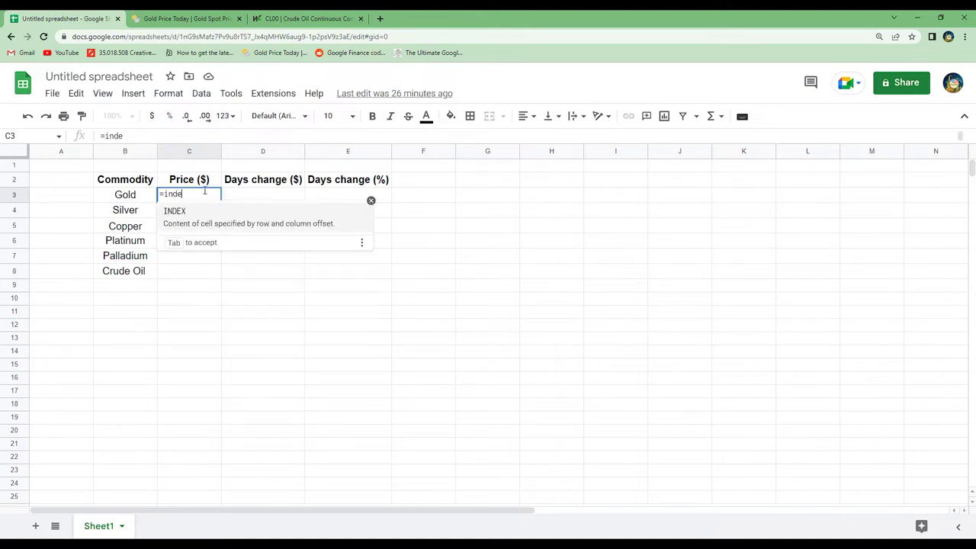
pyautogui.write('x')
pyautogui.click(206, 212)
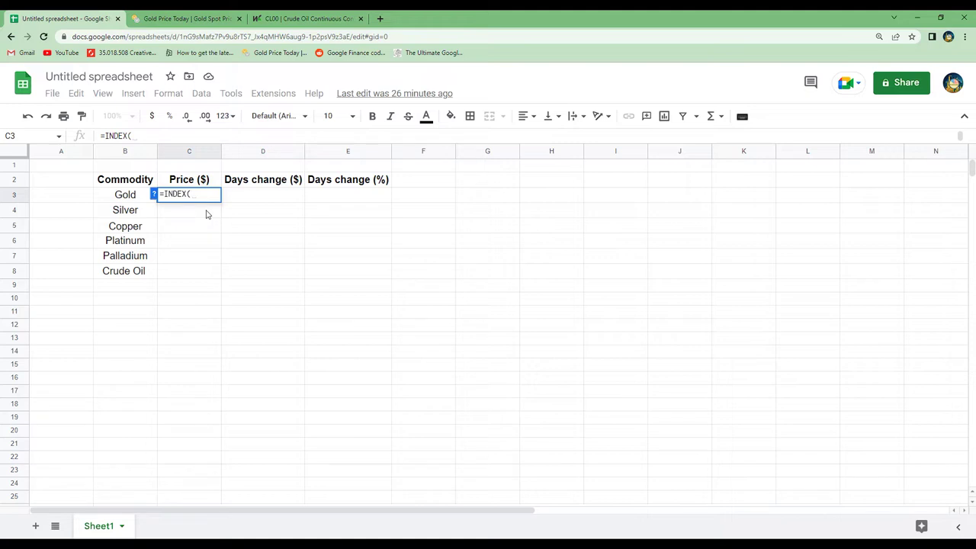
pyautogui.write('Impo')
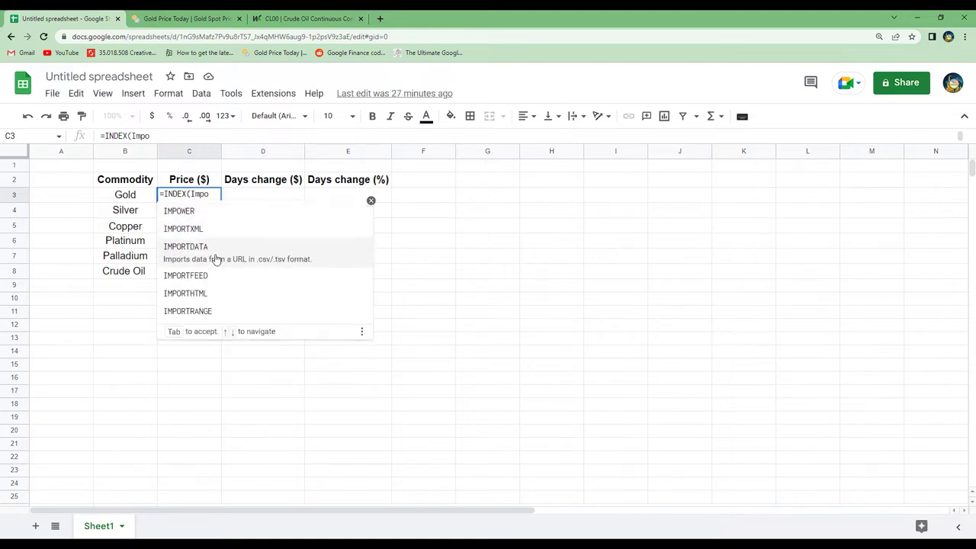
pyautogui.click(221, 292)
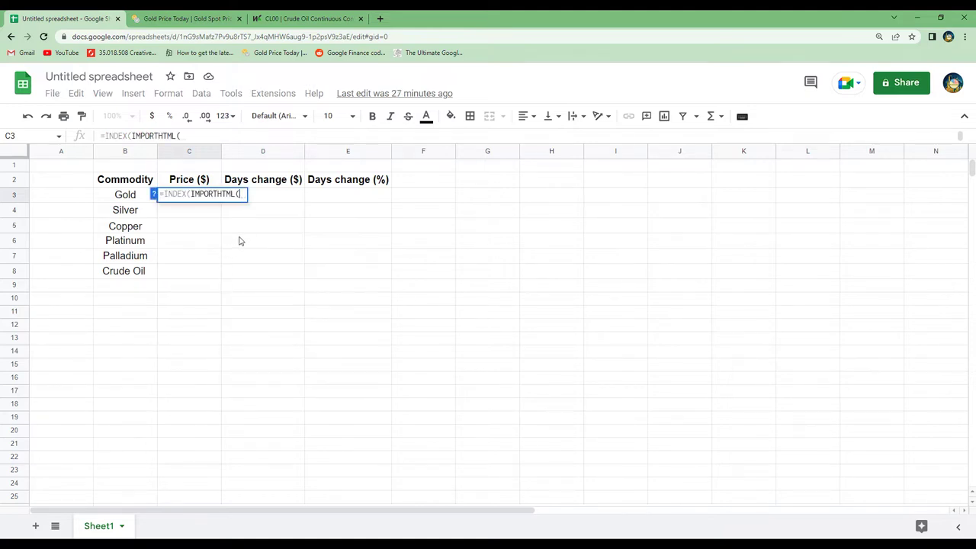
pyautogui.write('"')
pyautogui.hotkey('ctrl', 'v')
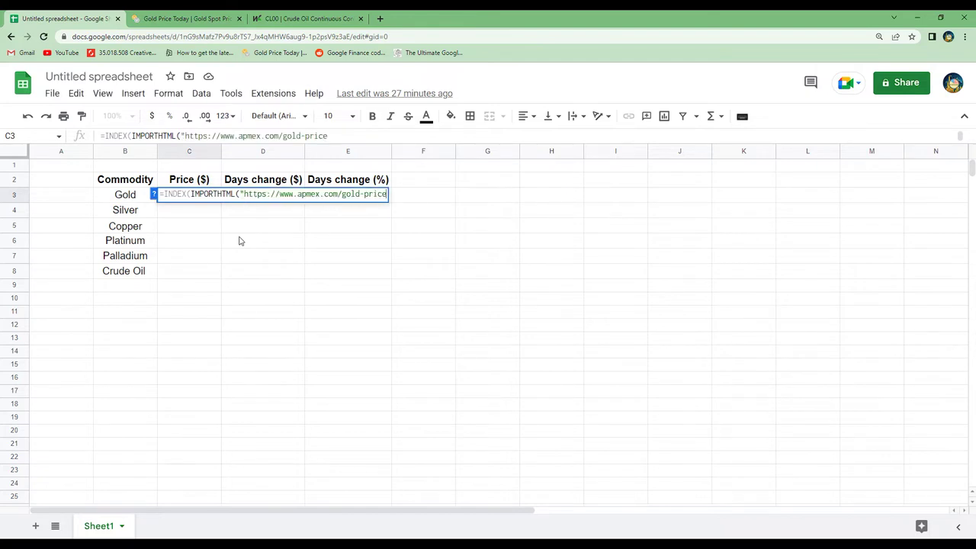
pyautogui.write('","table"')
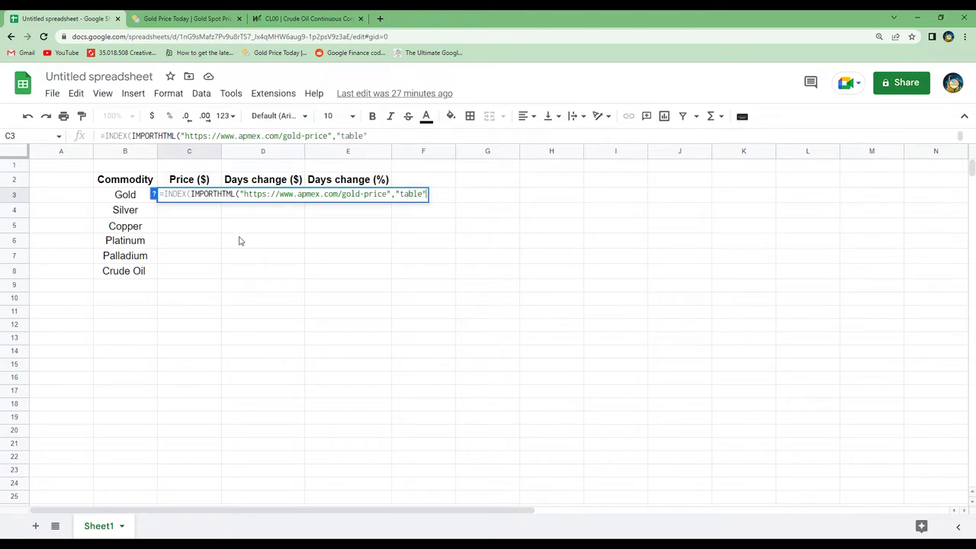
pyautogui.write(',')
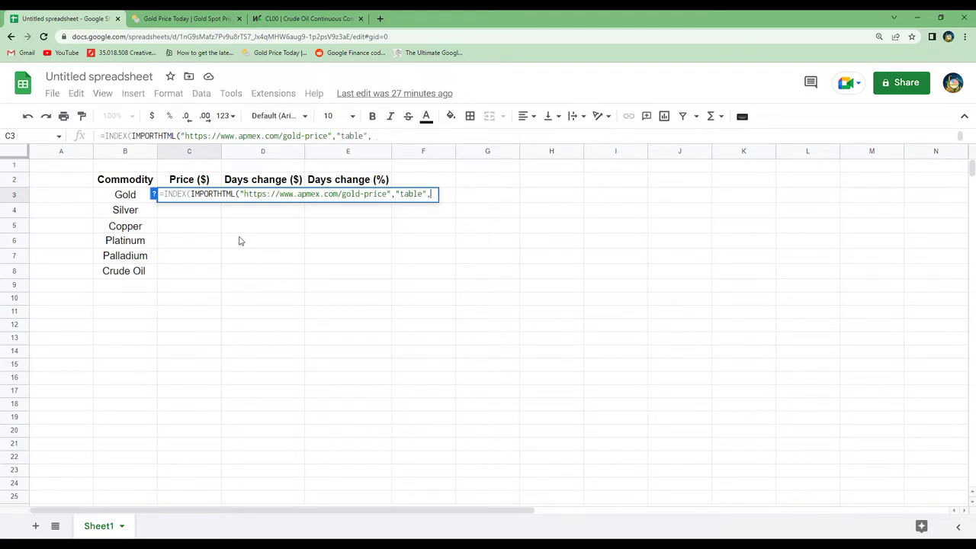
pyautogui.write('9),')
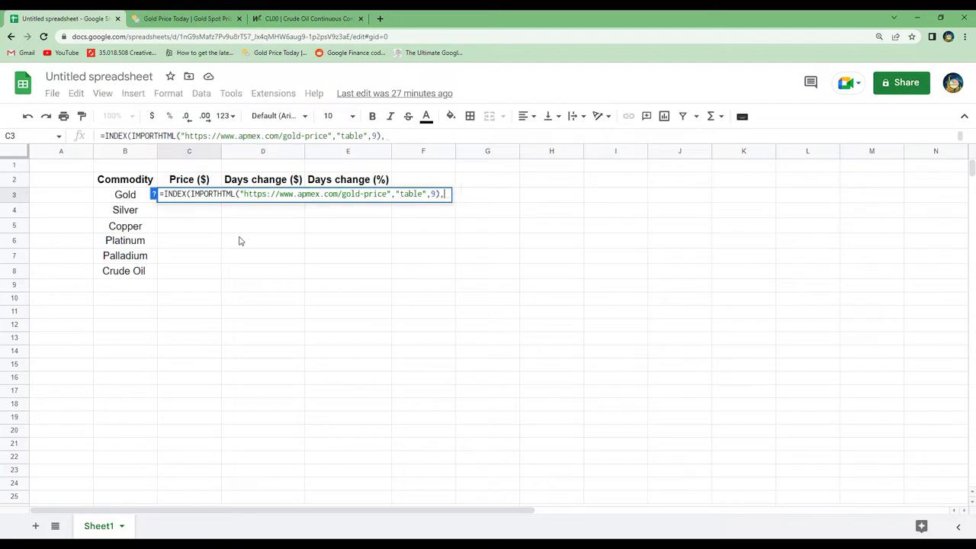
pyautogui.write('2,2')
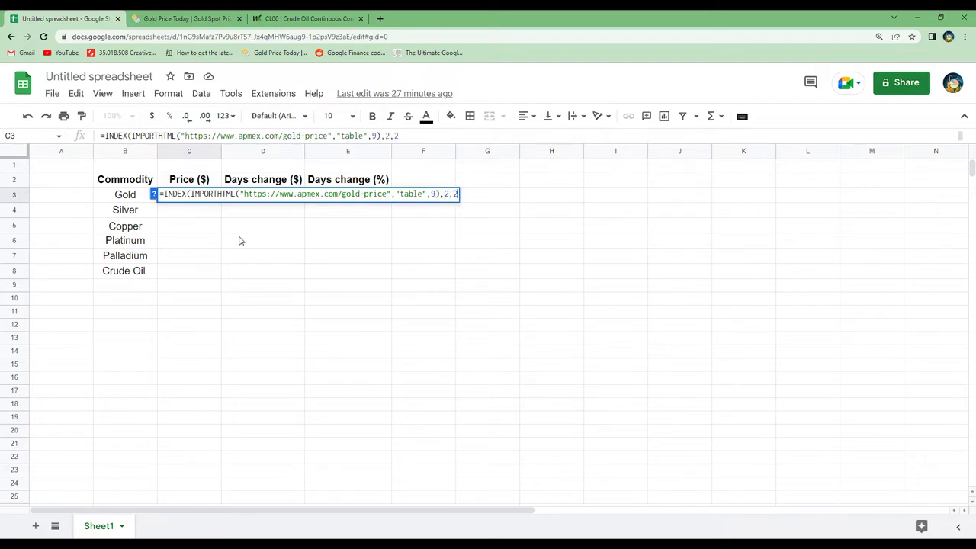
pyautogui.write(')')
pyautogui.press('Return')
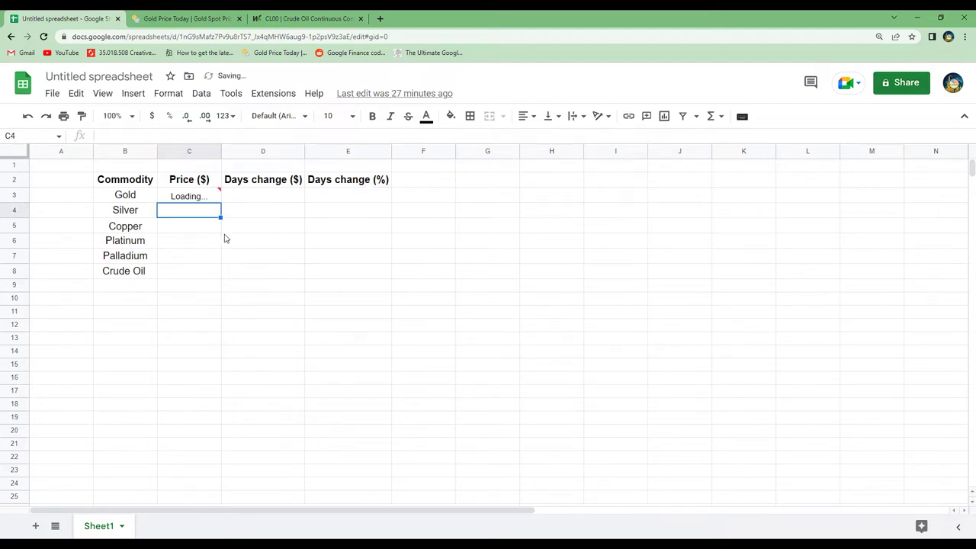
pyautogui.moveTo(212, 202)
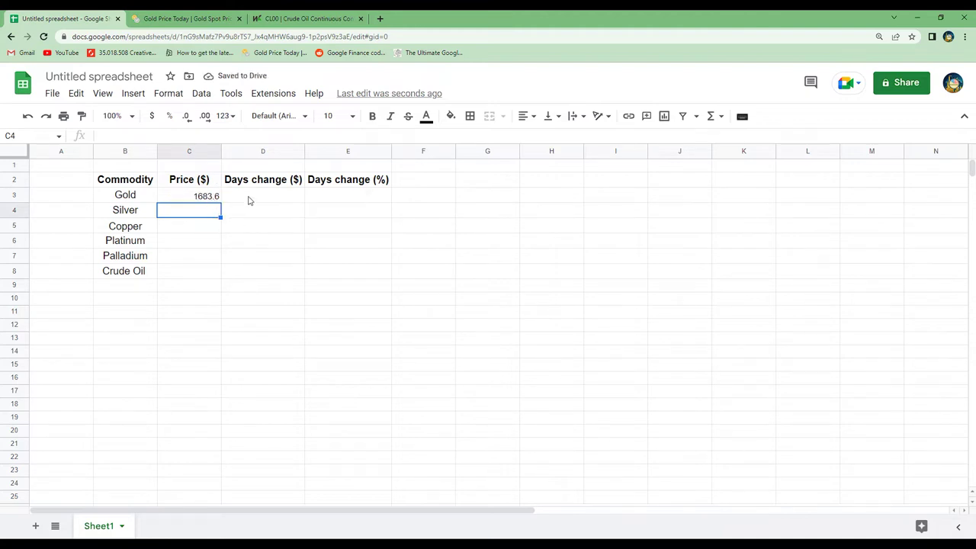
pyautogui.click(250, 198)
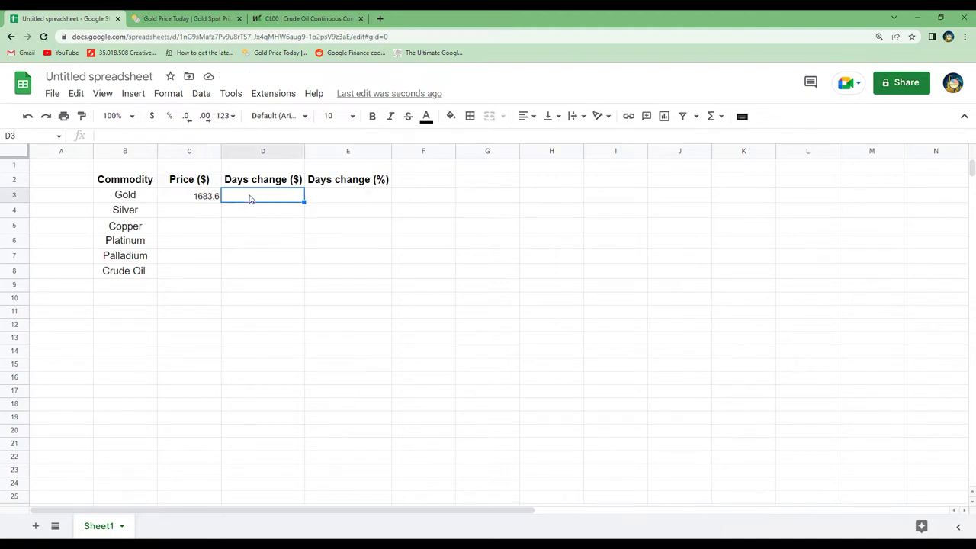
# Look up gold's $9.60 USD spot change on the APMEX page.
pyautogui.click(190, 21)
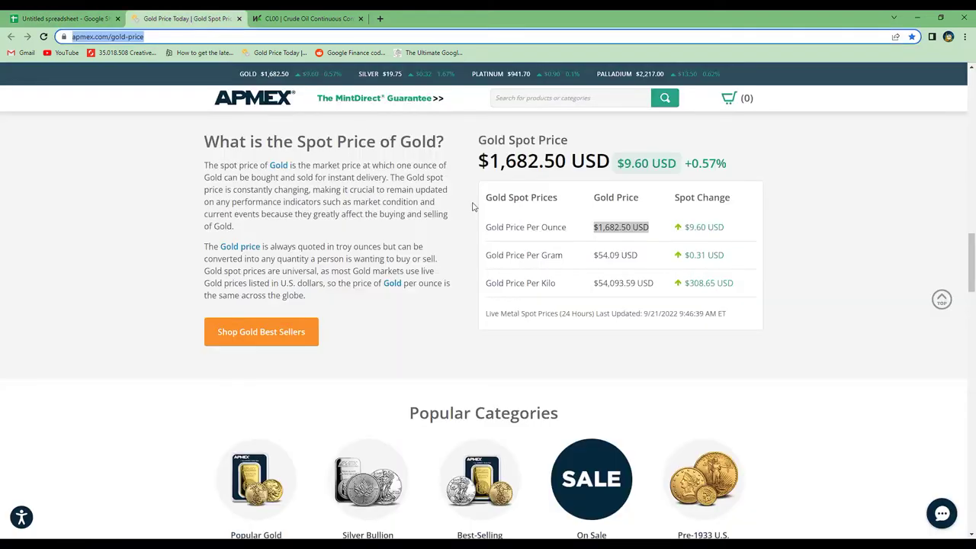
pyautogui.moveTo(718, 223); pyautogui.dragTo(670, 222)
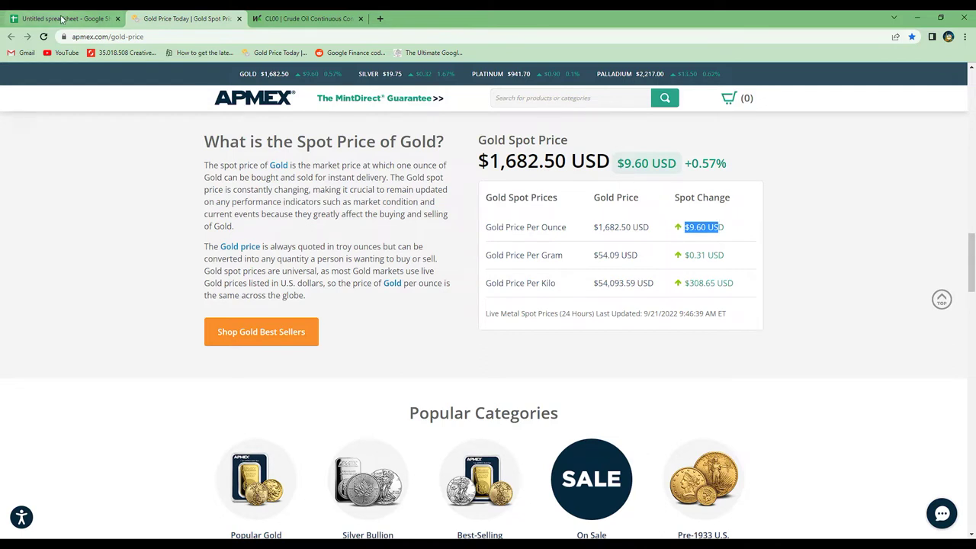
pyautogui.click(61, 18)
# Copy C3's gold price formula from the formula bar.
pyautogui.moveTo(206, 136); pyautogui.dragTo(95, 136)
pyautogui.moveTo(407, 136); pyautogui.dragTo(56, 140)
pyautogui.hotkey('ctrl', 'c')
pyautogui.press('Return')
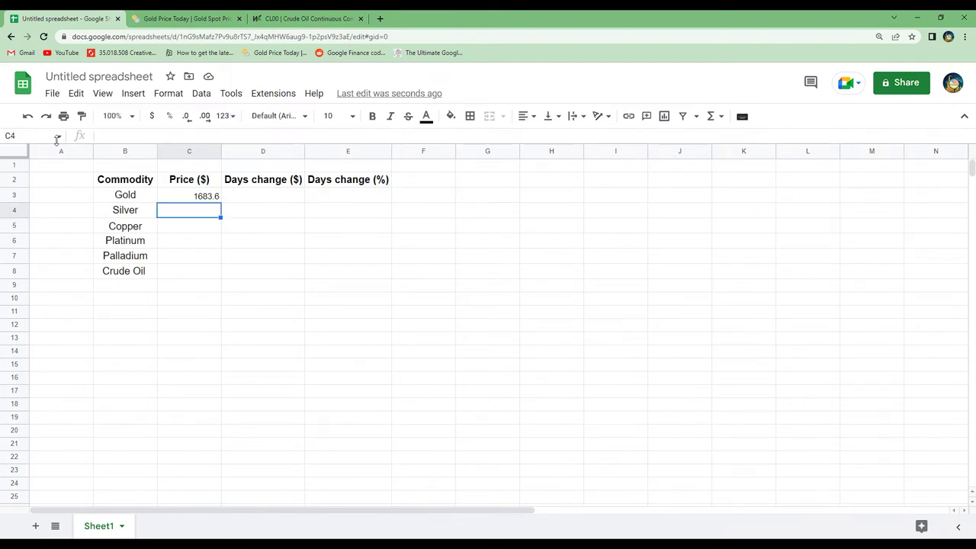
# Paste the gold formula into D3 with column index 3, showing a 10.7 day change.
pyautogui.click(255, 200)
pyautogui.hotkey('ctrl', 'v')
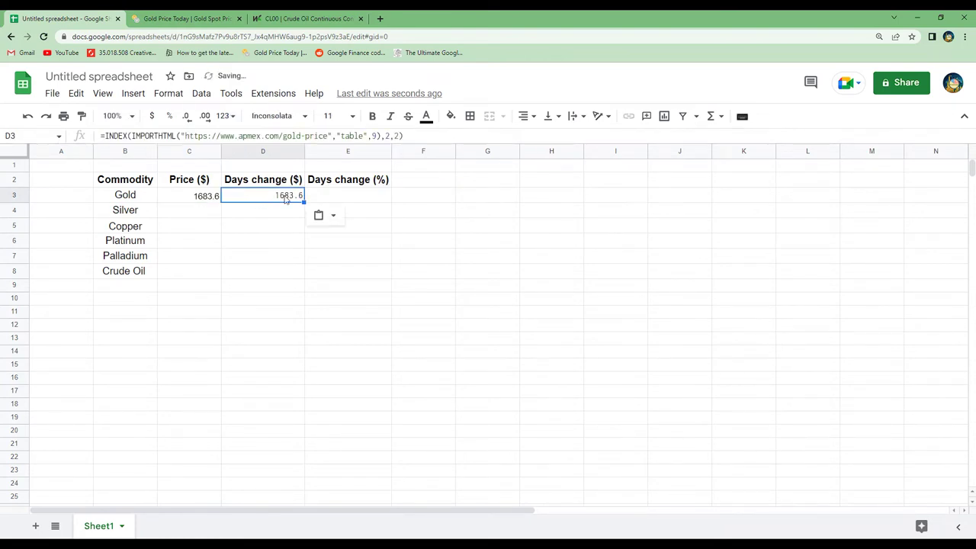
pyautogui.click(398, 136)
pyautogui.doubleClick(395, 136)
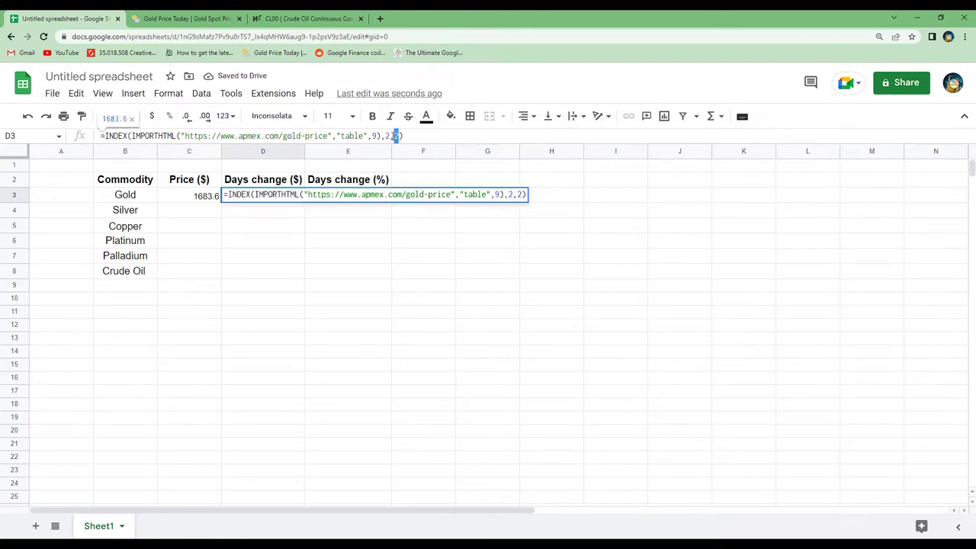
pyautogui.write('3')
pyautogui.press('Return')
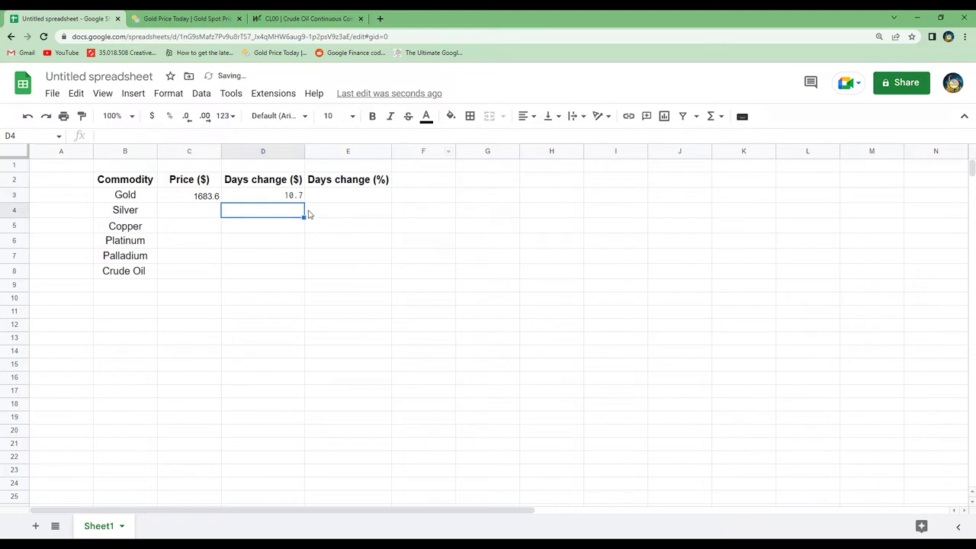
# Enter =D3/C3 in E3 and format it as a percentage, showing 0.64%.
pyautogui.click(357, 200)
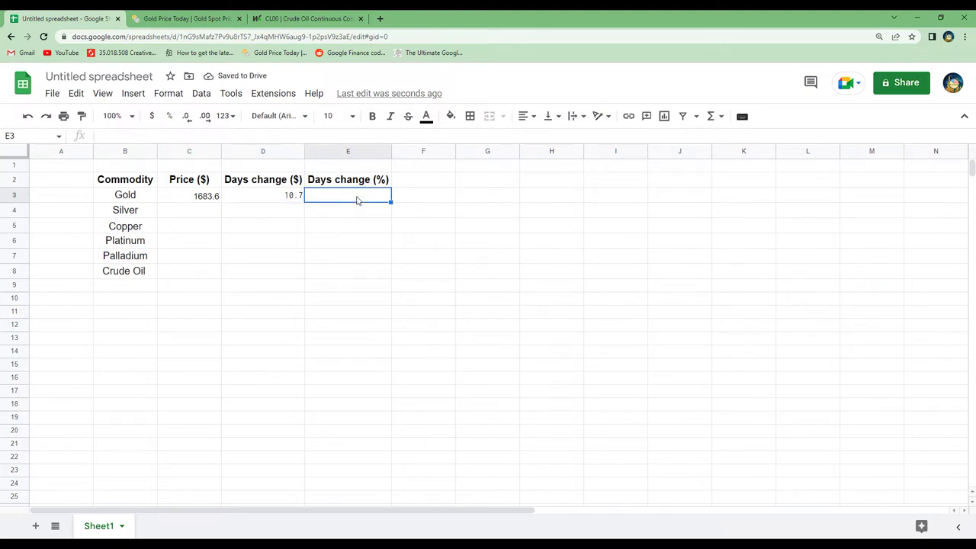
pyautogui.write('=D')
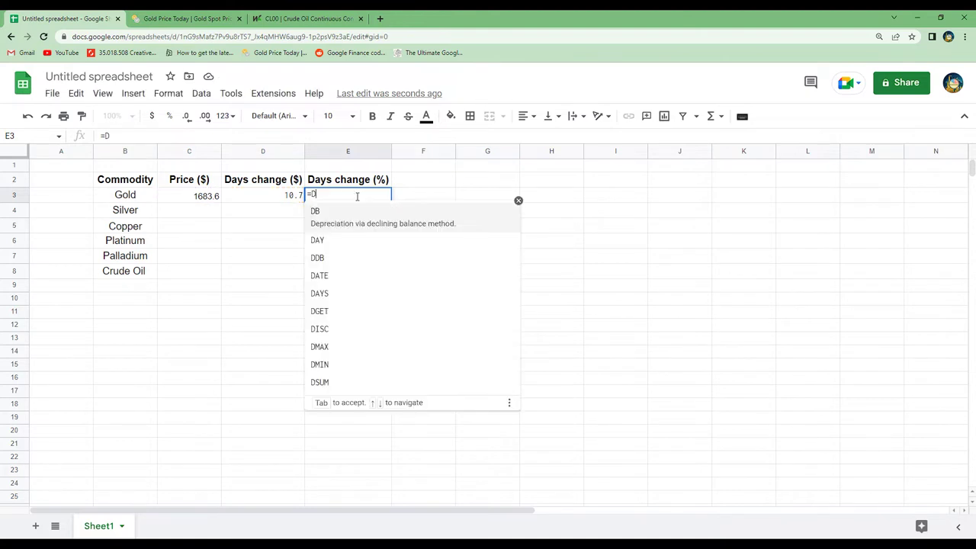
pyautogui.write('3/D')
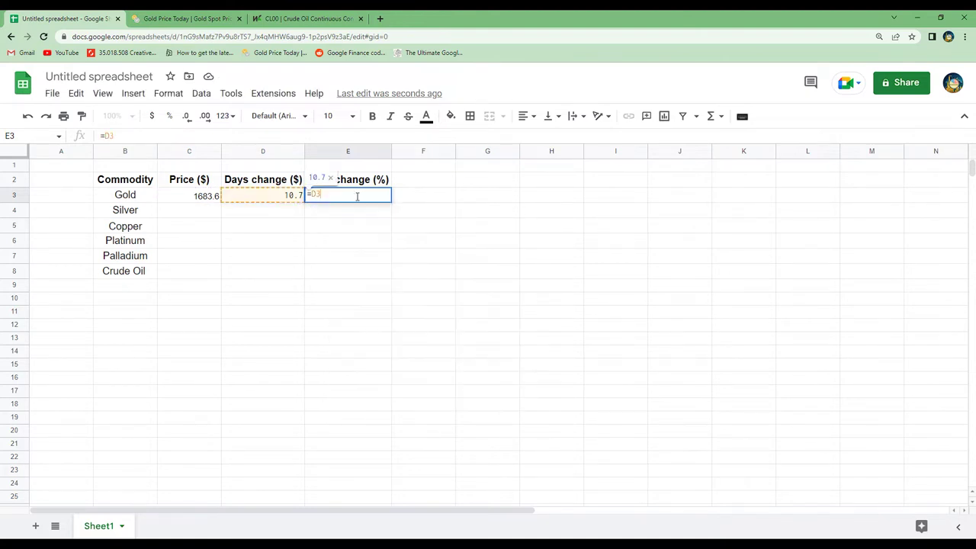
pyautogui.press('BackSpace')
pyautogui.write('C3')
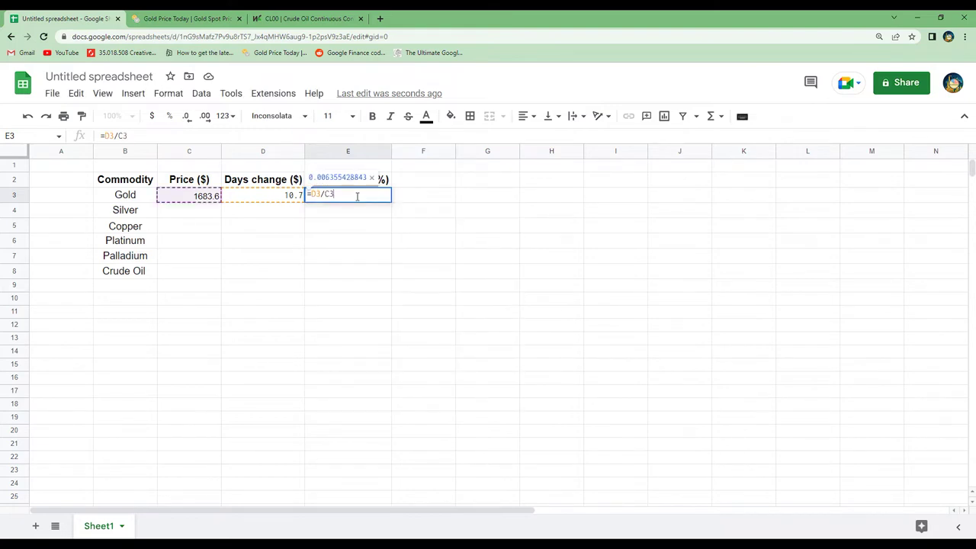
pyautogui.press('Return')
pyautogui.click(357, 198)
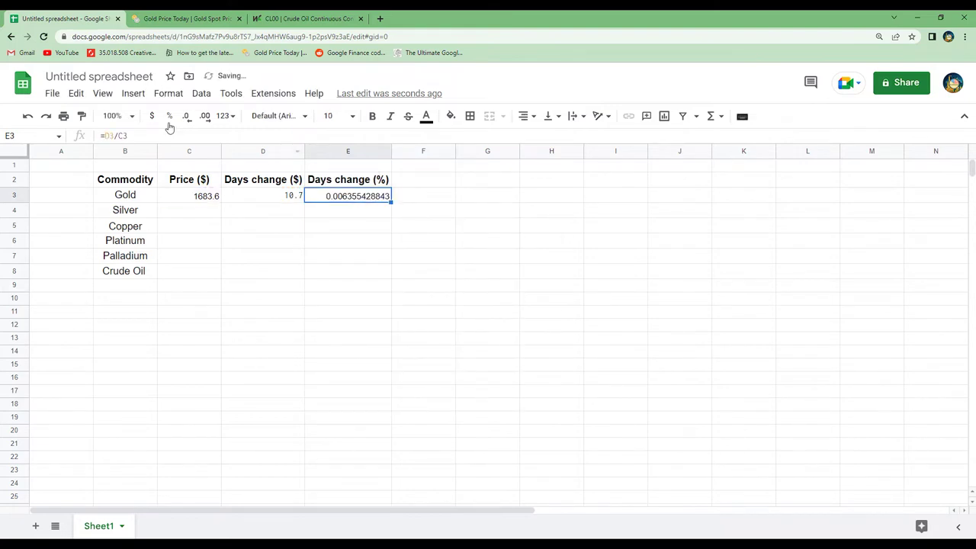
pyautogui.click(224, 115)
pyautogui.click(263, 212)
pyautogui.click(205, 210)
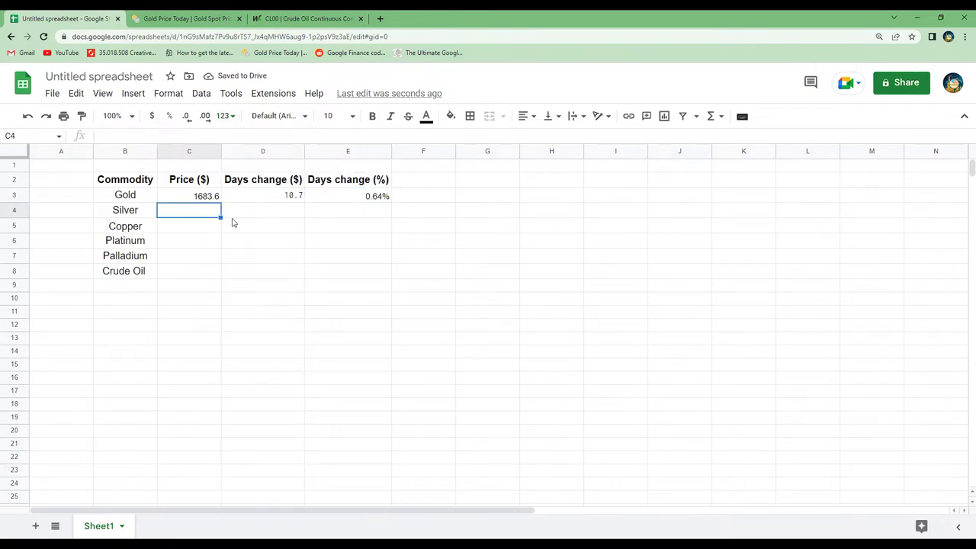
# Browse the APMEX Silver, Platinum and Palladium pages, ending on silver at $19.72, up $0.29.
pyautogui.click(205, 22)
pyautogui.scroll(-3, 412, 206)
pyautogui.scroll(20, 379, 220)
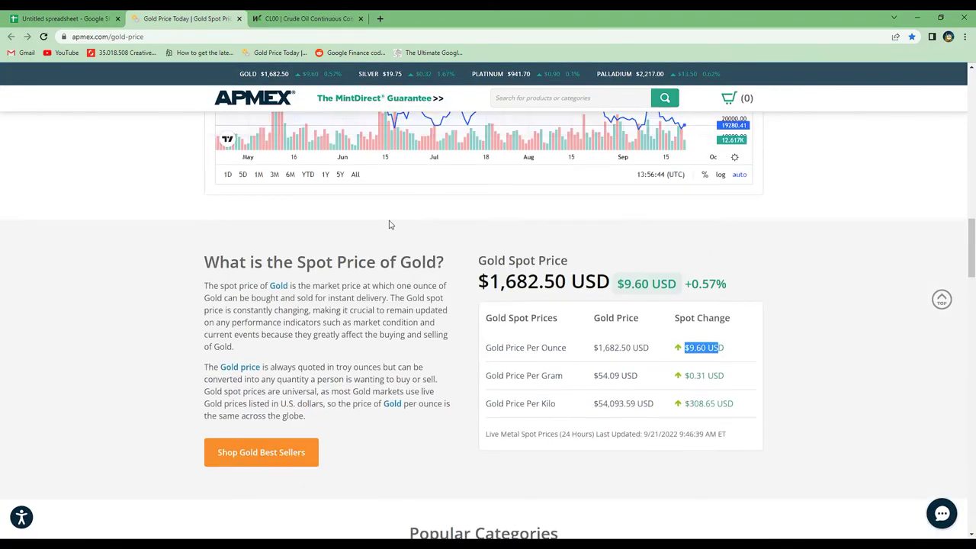
pyautogui.click(259, 263)
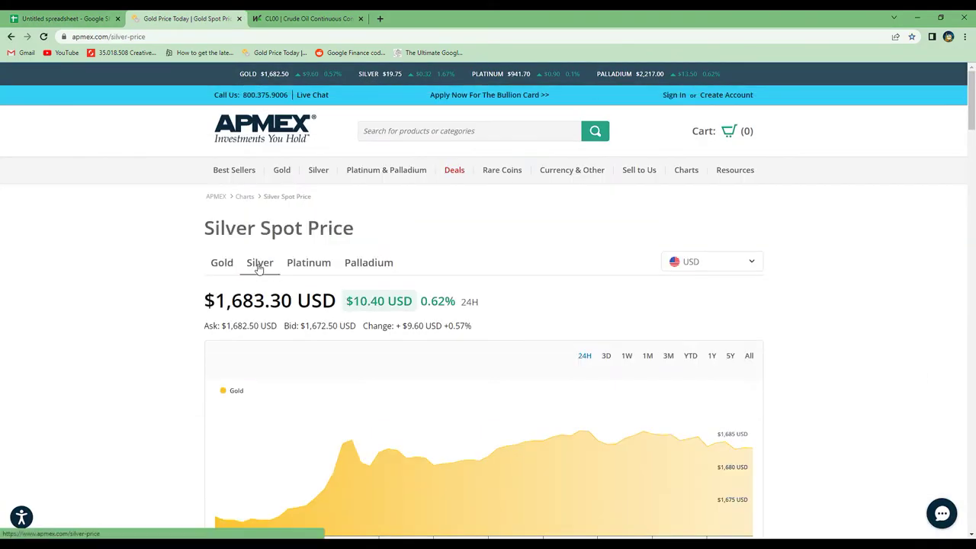
pyautogui.click(315, 264)
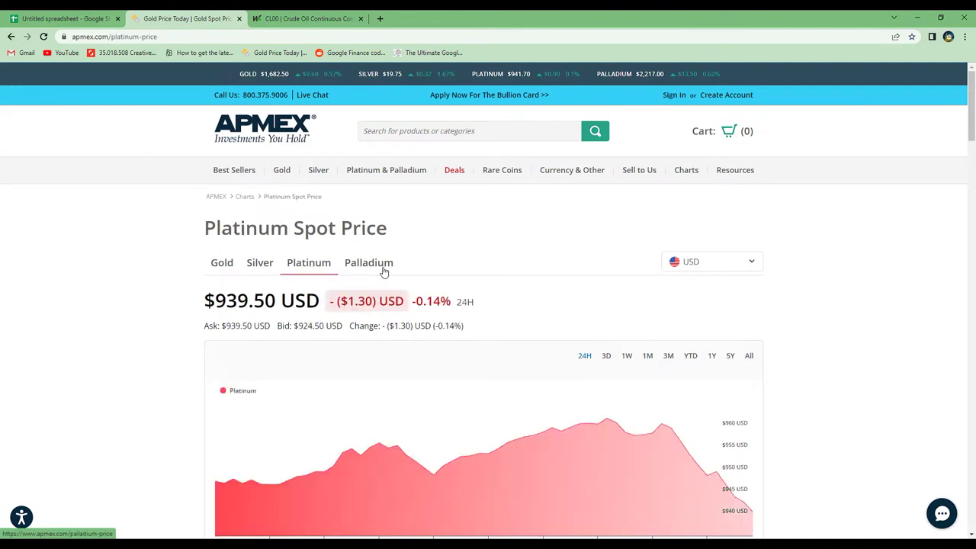
pyautogui.click(382, 268)
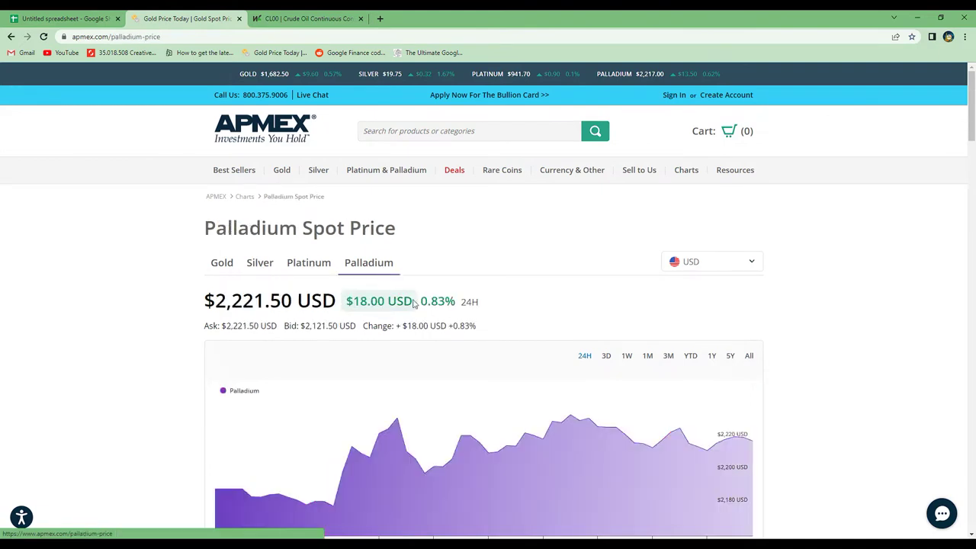
pyautogui.click(258, 263)
pyautogui.scroll(-15, 343, 301)
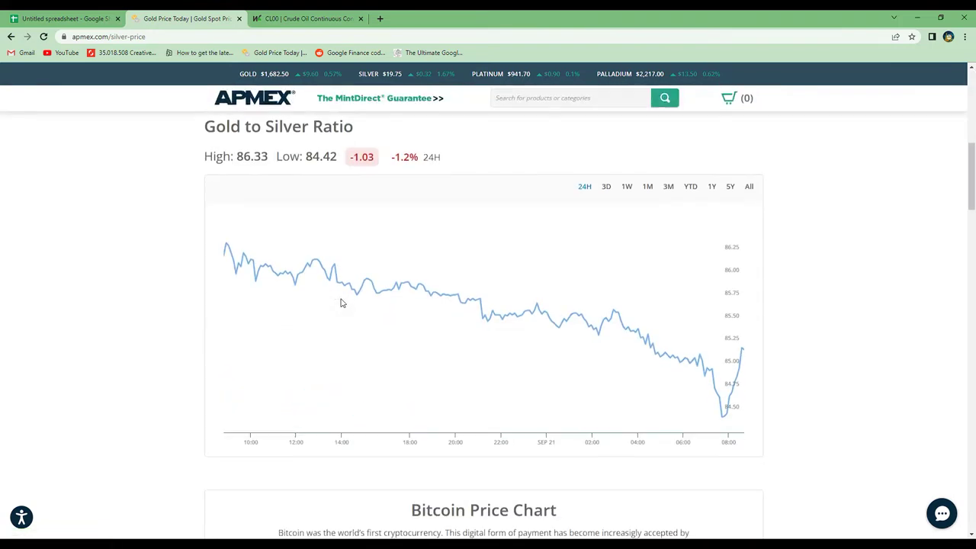
pyautogui.scroll(5, 342, 302)
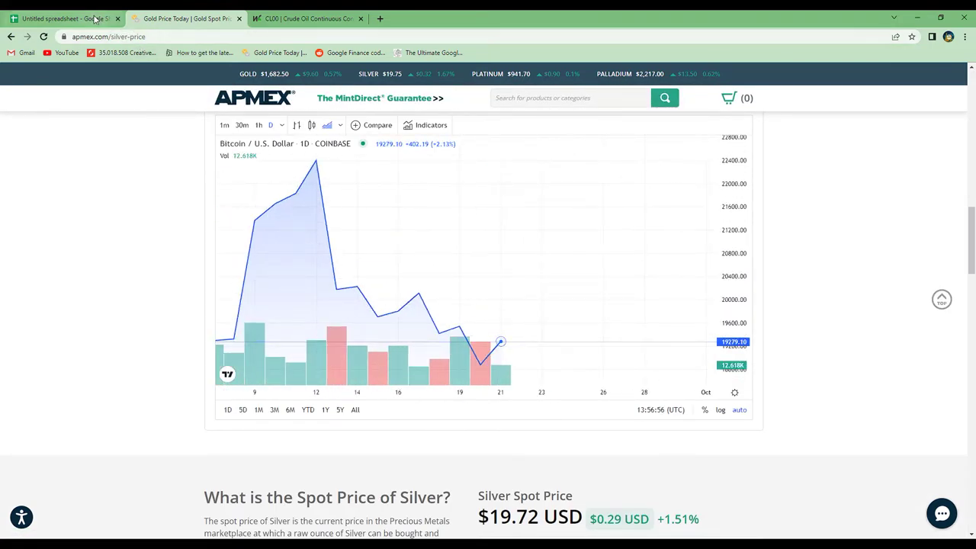
pyautogui.click(97, 18)
# Copy the Gold row formulas C3:E3 into the Silver row C4:E4.
pyautogui.moveTo(194, 200); pyautogui.dragTo(374, 196)
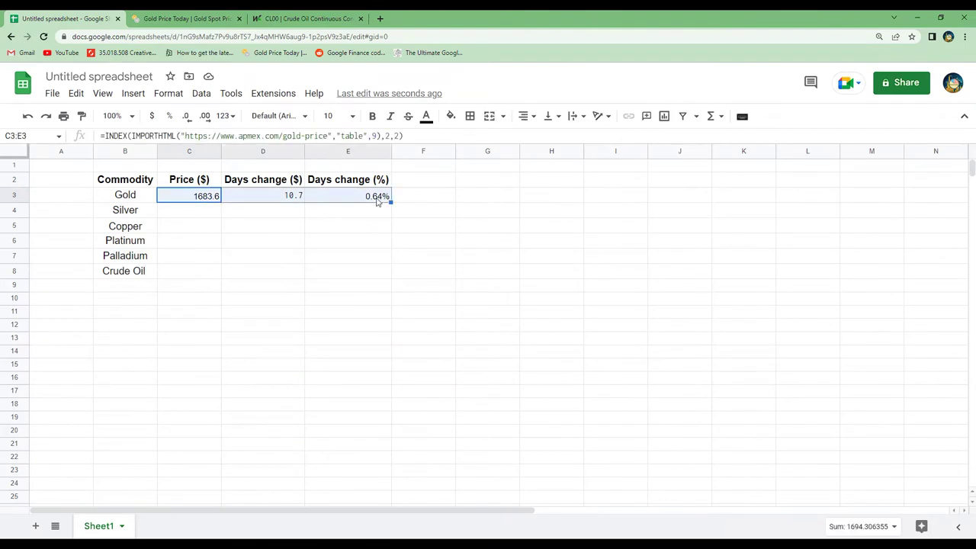
pyautogui.hotkey('ctrl', 'c')
pyautogui.click(203, 214)
pyautogui.hotkey('ctrl', 'v')
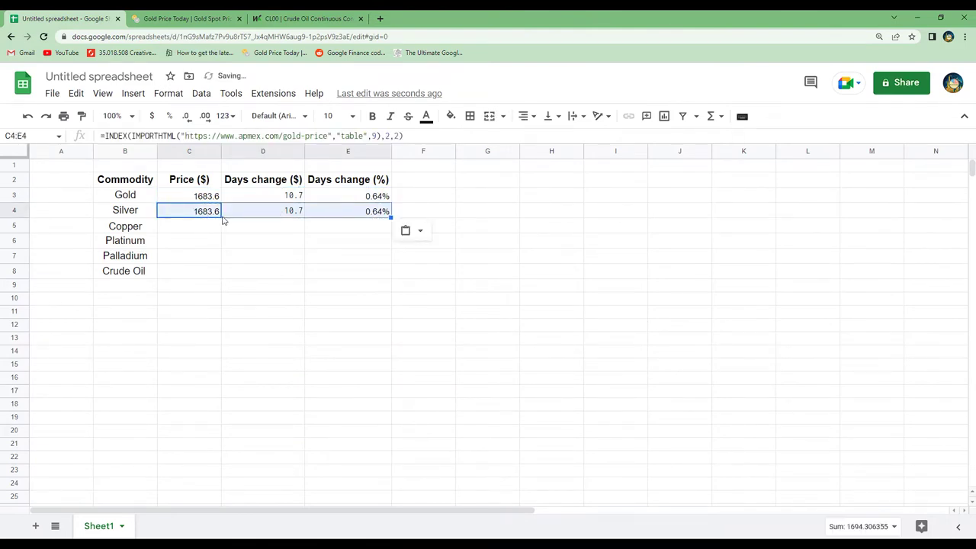
# Change gold to silver in the C4 and D4 URLs, giving 19.72, 0.29 and 1.47%.
pyautogui.click(212, 214)
pyautogui.doubleClick(301, 135)
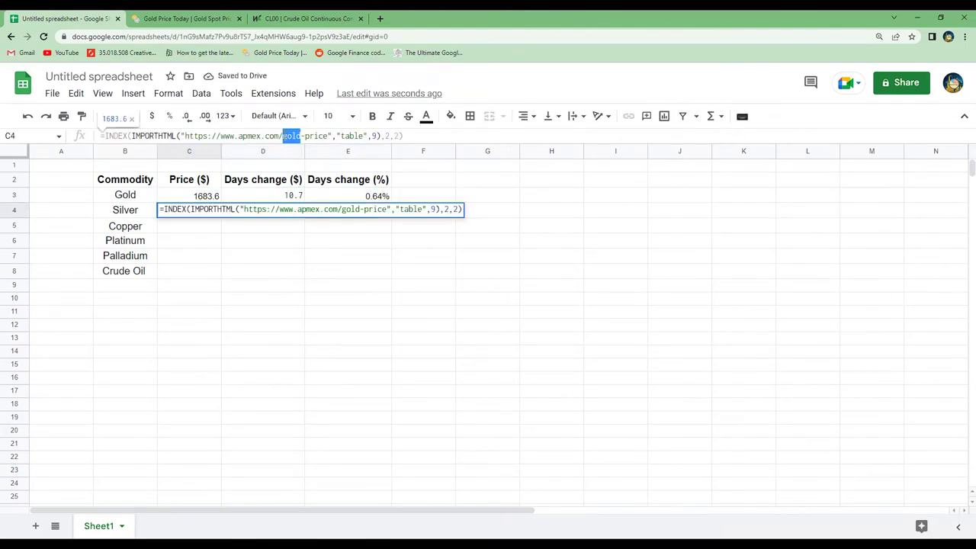
pyautogui.write('silve')
pyautogui.write('r')
pyautogui.press('Return')
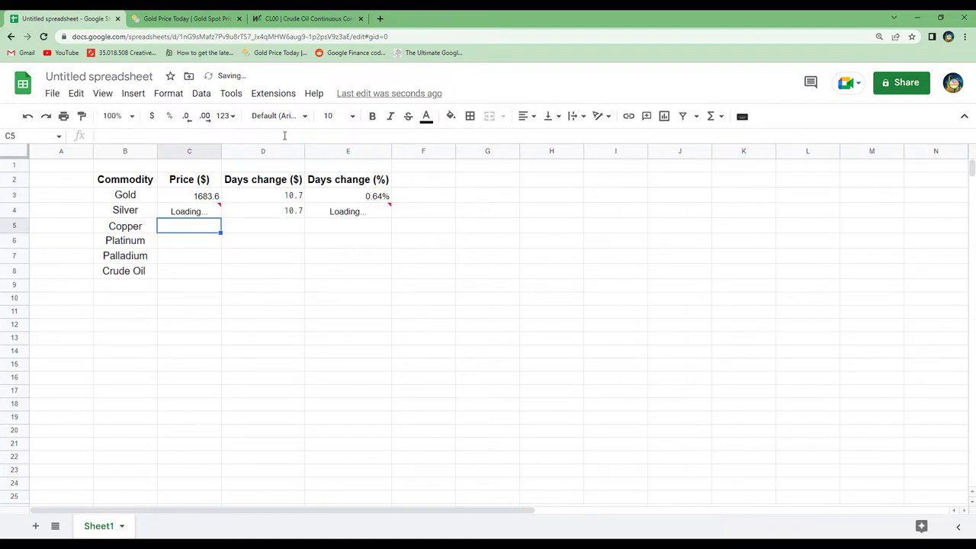
pyautogui.click(295, 214)
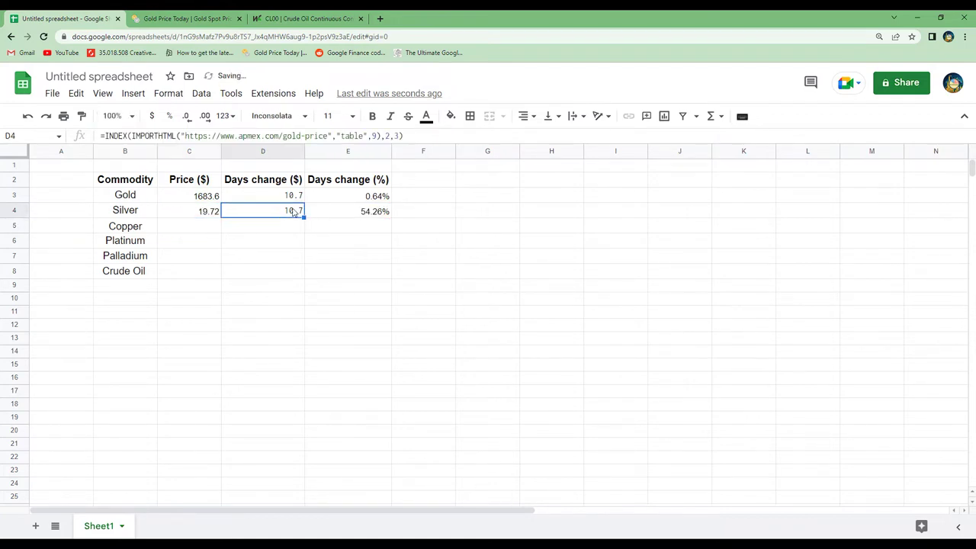
pyautogui.doubleClick(294, 136)
pyautogui.write('silver')
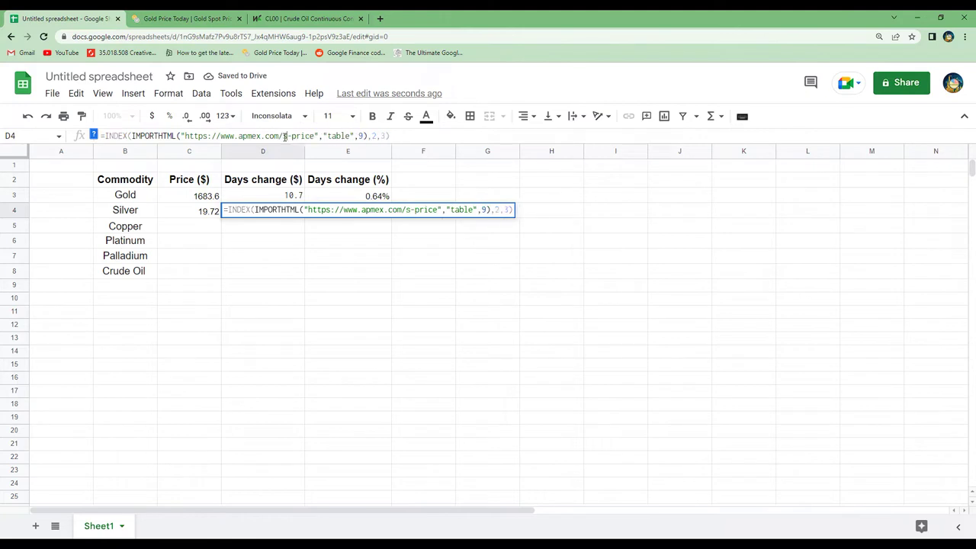
pyautogui.press('Return')
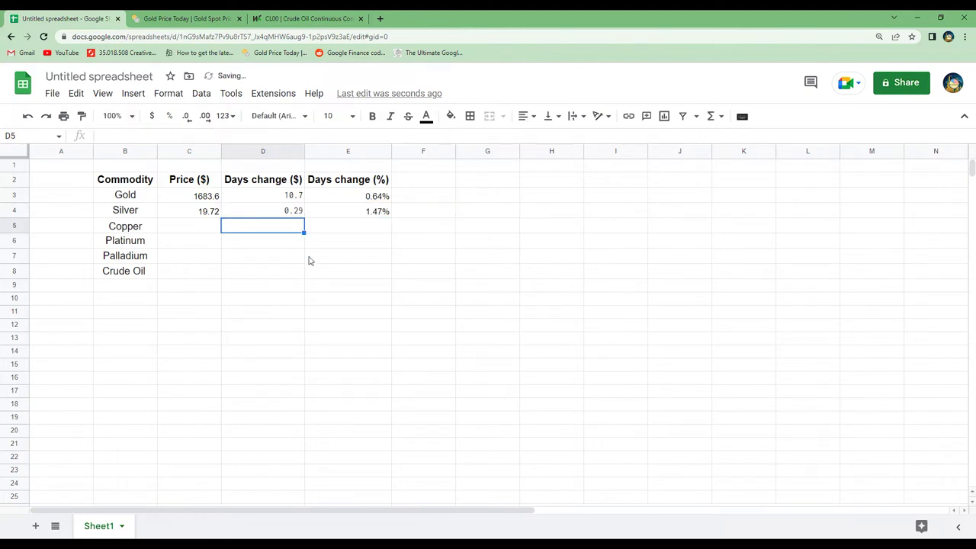
# Copy the Silver row formulas into the Platinum row C6:E6.
pyautogui.moveTo(198, 217); pyautogui.dragTo(333, 216)
pyautogui.hotkey('ctrl', 'c')
pyautogui.click(200, 242)
pyautogui.hotkey('ctrl', 'v')
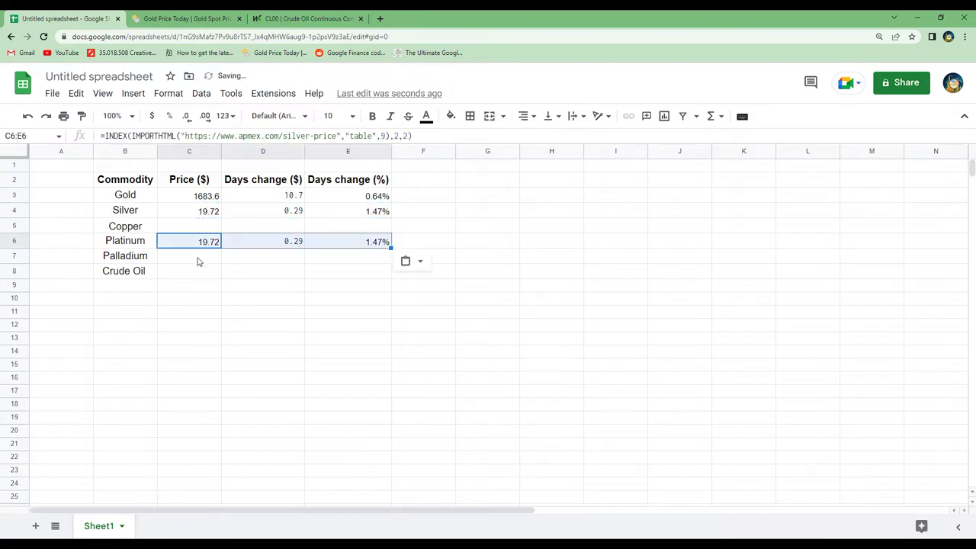
# Change silver to platinum in the C6 and D6 URLs, giving 939.1, -1.7 and -0.18%.
pyautogui.click(211, 244)
pyautogui.moveTo(308, 135); pyautogui.dragTo(283, 136)
pyautogui.write('Platinum')
pyautogui.press('Return')
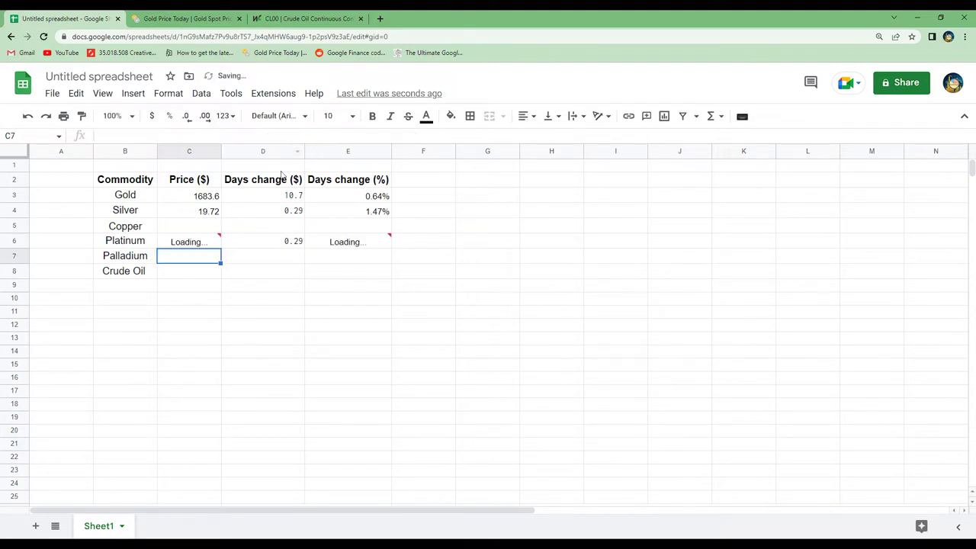
pyautogui.click(276, 243)
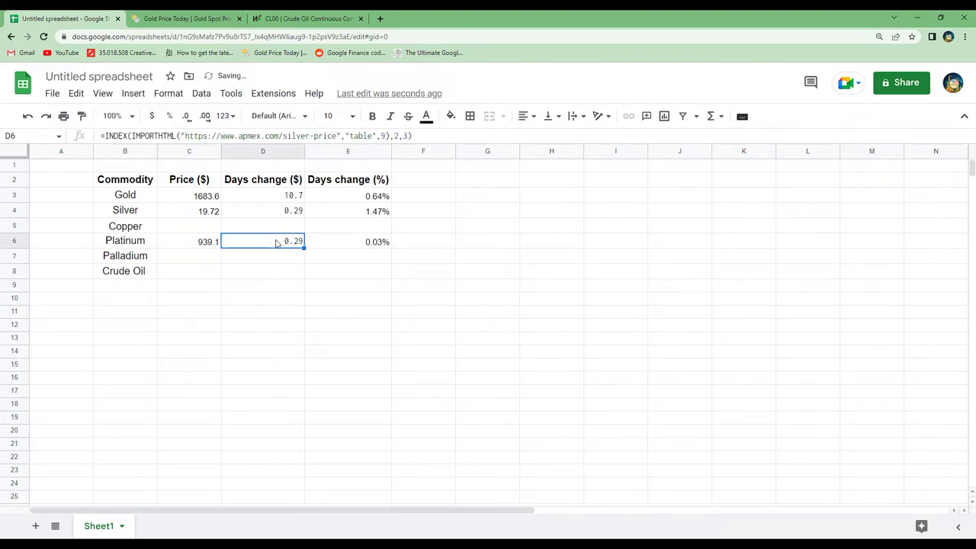
pyautogui.click(308, 135)
pyautogui.moveTo(309, 135); pyautogui.dragTo(282, 136)
pyautogui.press('BackSpace')
pyautogui.write('platinum')
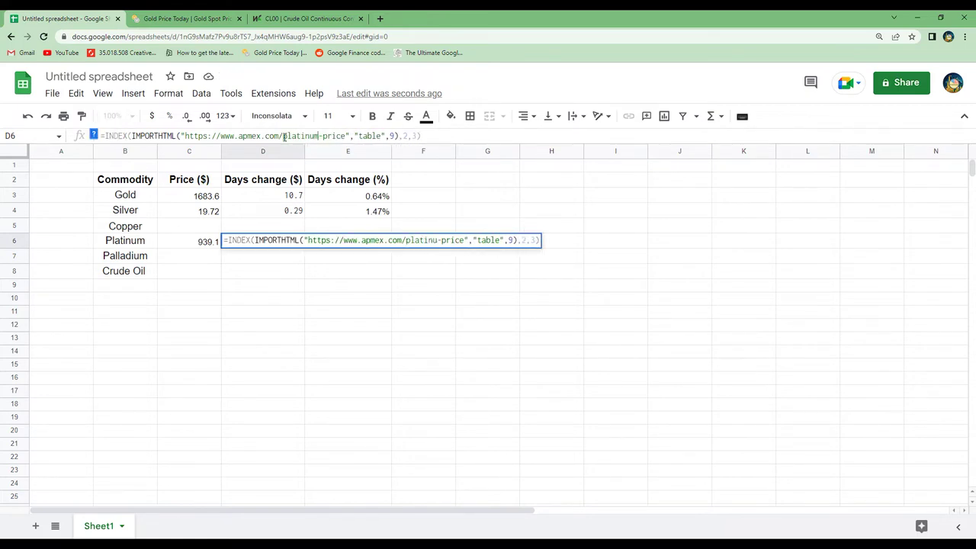
pyautogui.press('Return')
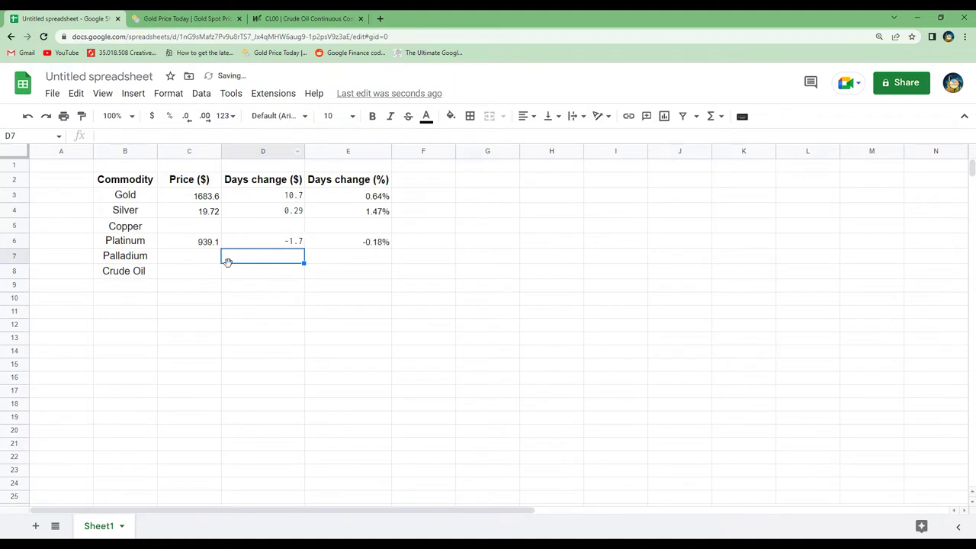
pyautogui.moveTo(190, 242); pyautogui.dragTo(370, 244)
# Paste the Platinum formulas into C7:E7 and point C7's URL to palladium, showing 2222.
pyautogui.hotkey('ctrl', 'c')
pyautogui.click(193, 260)
pyautogui.hotkey('ctrl', 'v')
pyautogui.click(193, 260)
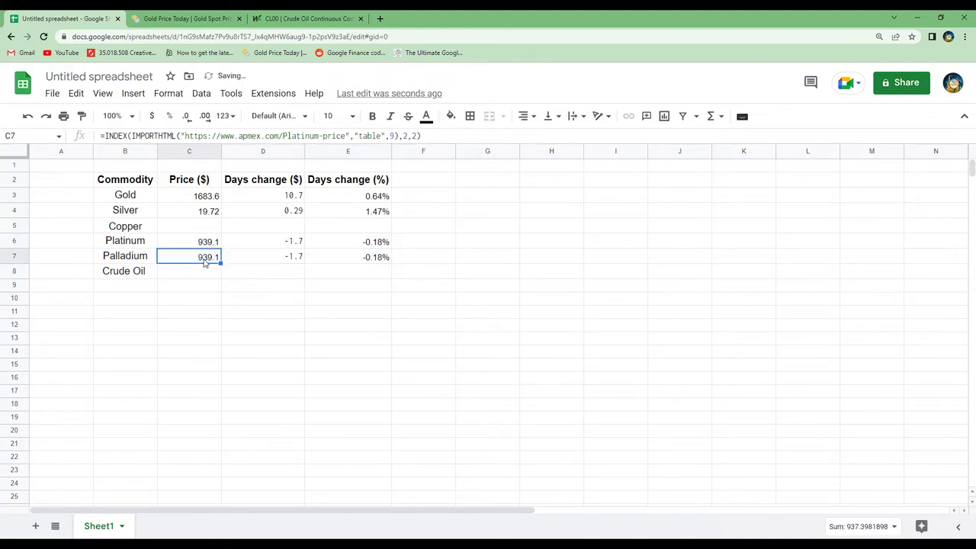
pyautogui.click(321, 135)
pyautogui.moveTo(318, 135); pyautogui.dragTo(287, 136)
pyautogui.press('BackSpace')
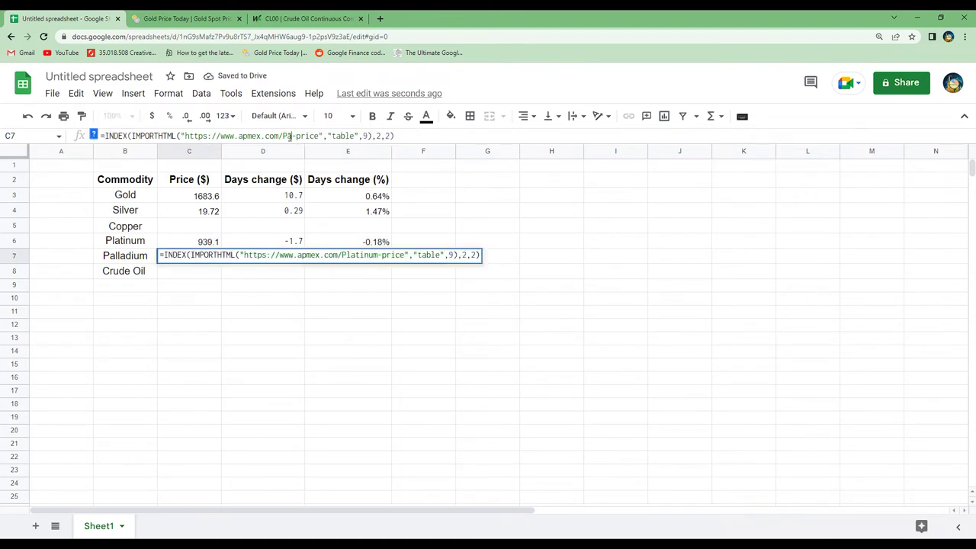
pyautogui.write('alladium')
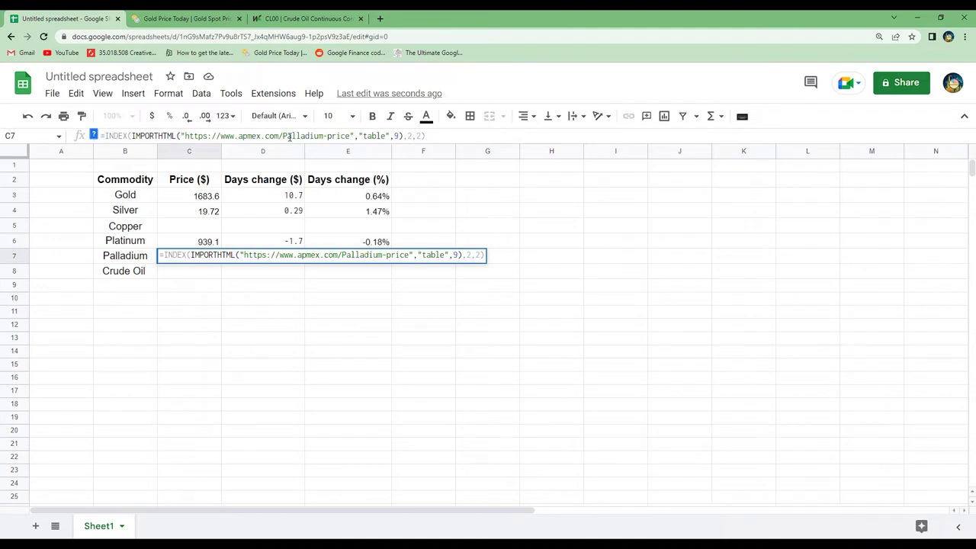
pyautogui.press('Return')
# Point D7's URL to palladium, giving 18.5 and 0.83%, leaving Copper and Crude Oil empty.
pyautogui.click(276, 260)
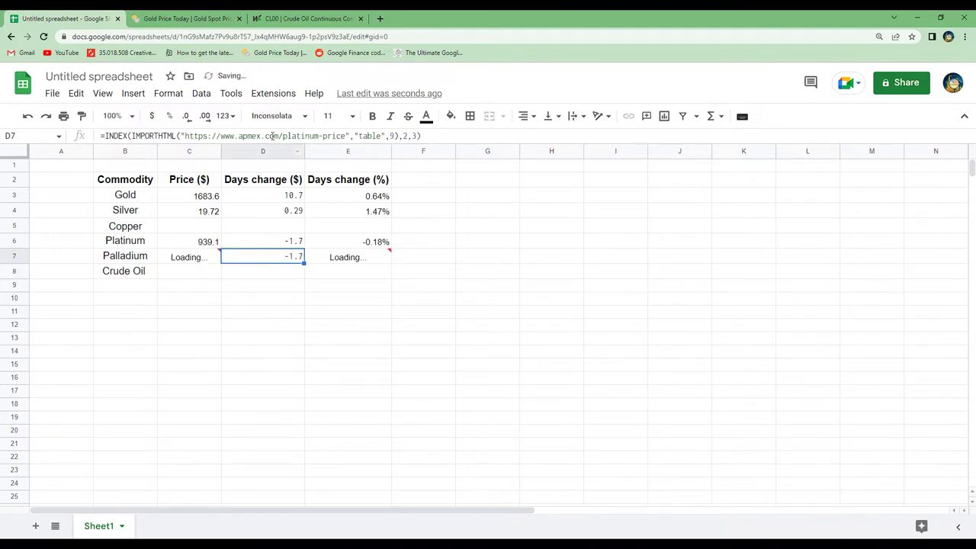
pyautogui.click(315, 136)
pyautogui.moveTo(315, 136); pyautogui.dragTo(283, 136)
pyautogui.press('BackSpace')
pyautogui.write('palladium')
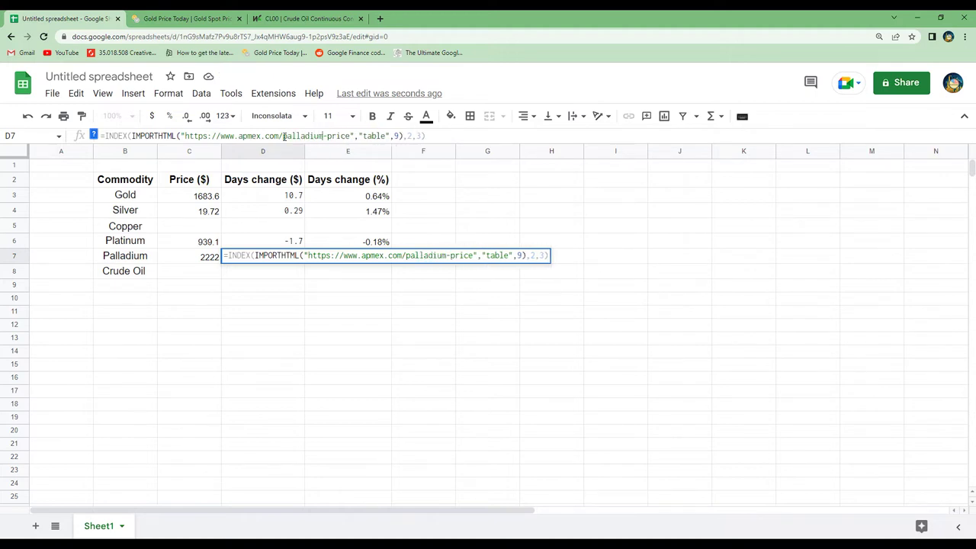
pyautogui.press('Return')
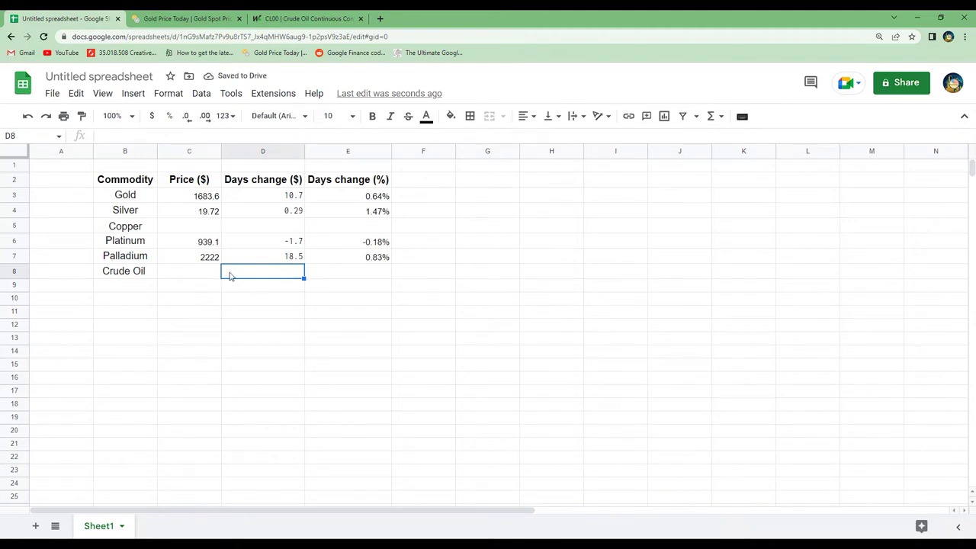
pyautogui.click(203, 227)
pyautogui.click(202, 281)
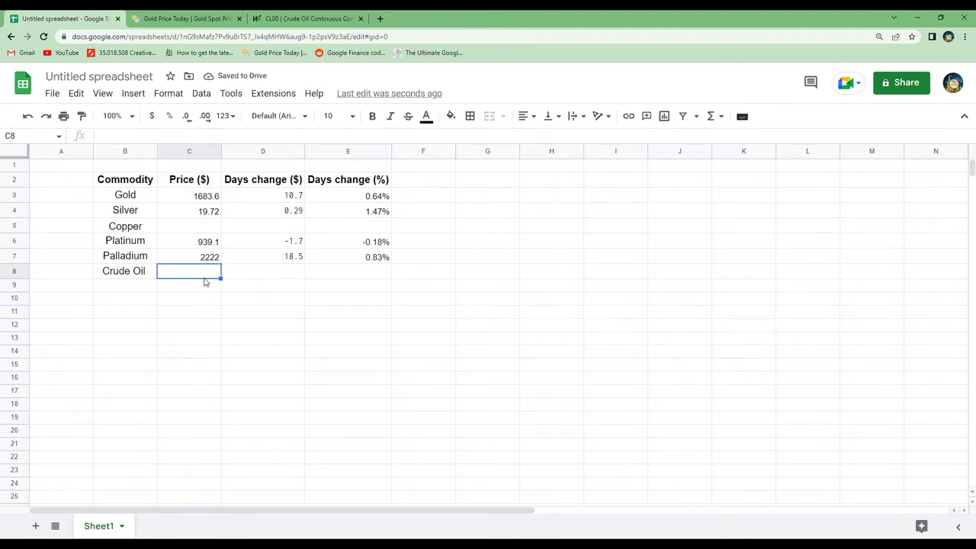
# On the MarketWatch crude oil futures page, select its full web address for the spreadsheet.
pyautogui.click(192, 228)
pyautogui.click(305, 18)
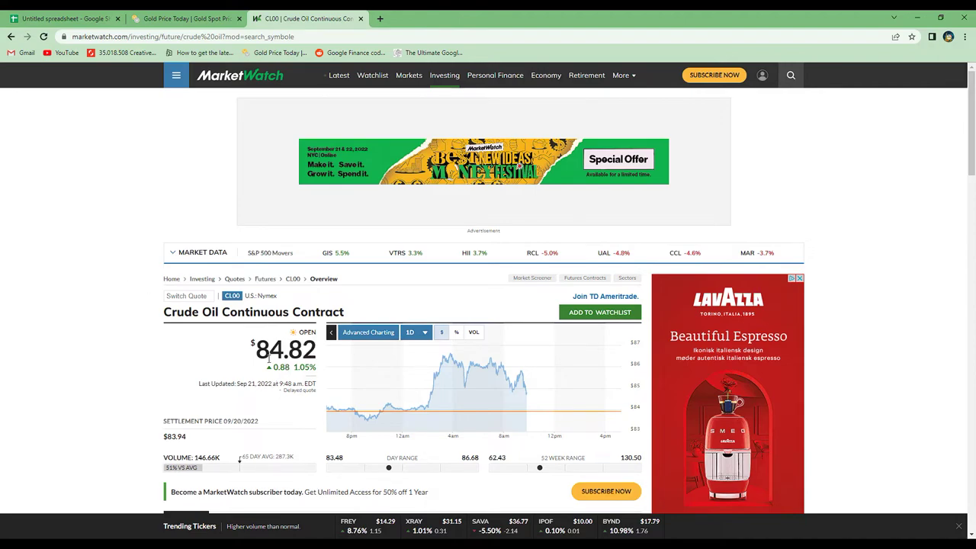
pyautogui.scroll(-5, 143, 345)
pyautogui.scroll(-2, 142, 345)
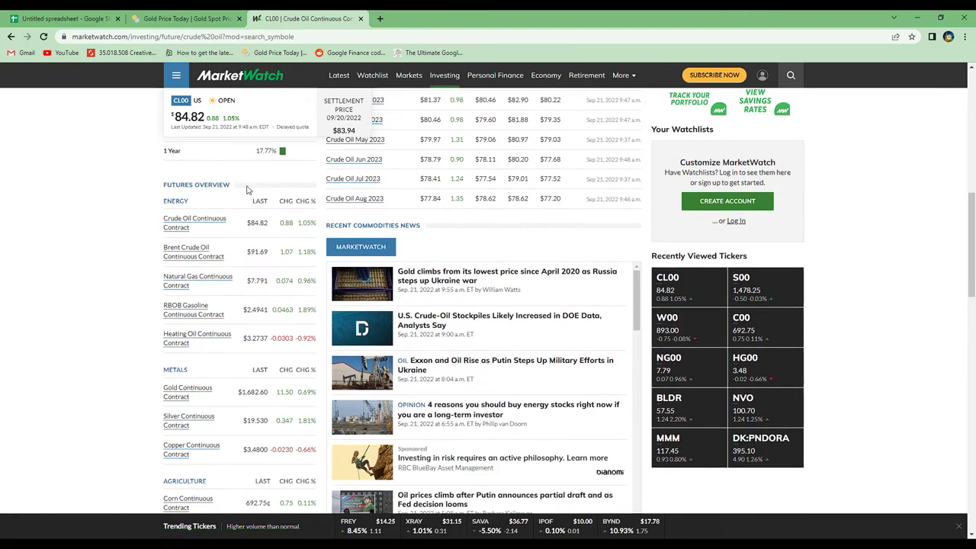
pyautogui.scroll(-1, 147, 358)
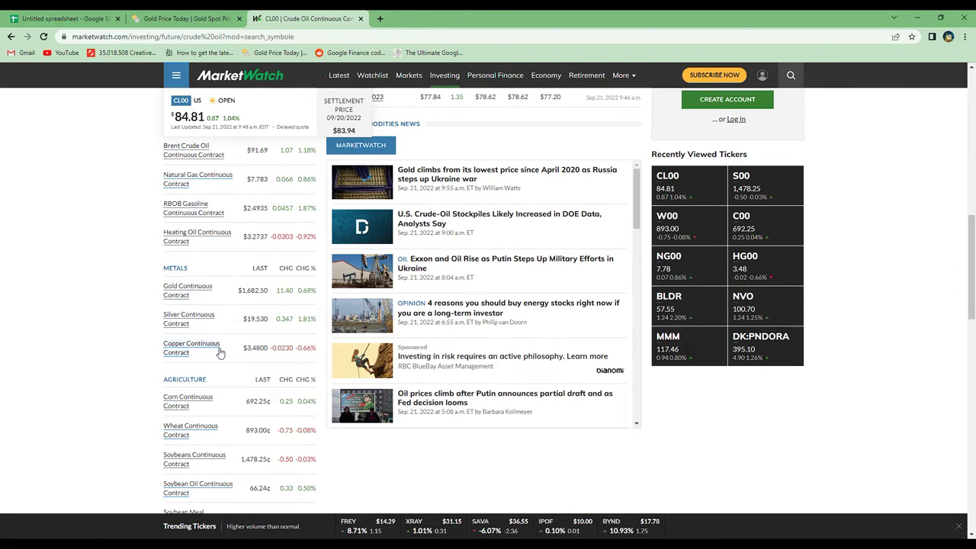
pyautogui.scroll(-2, 206, 238)
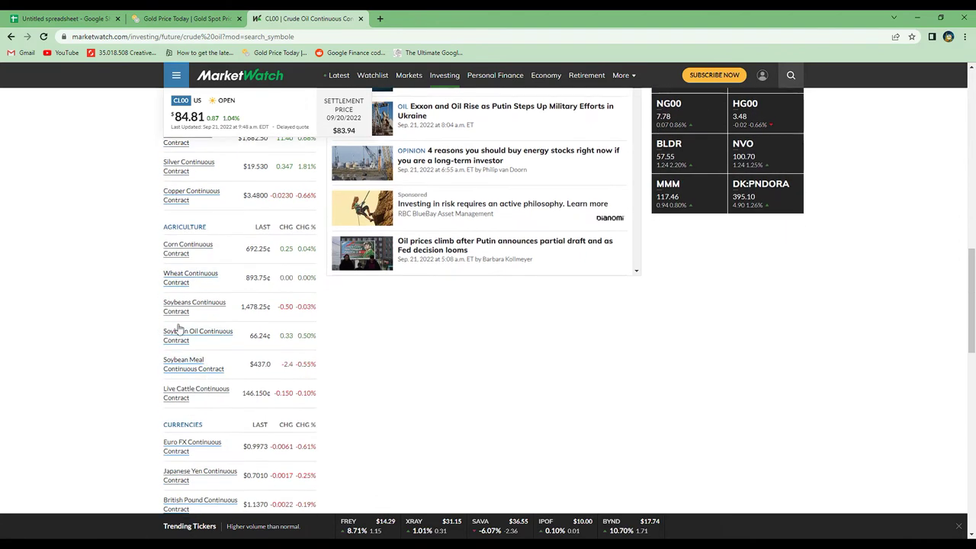
pyautogui.scroll(2, 203, 341)
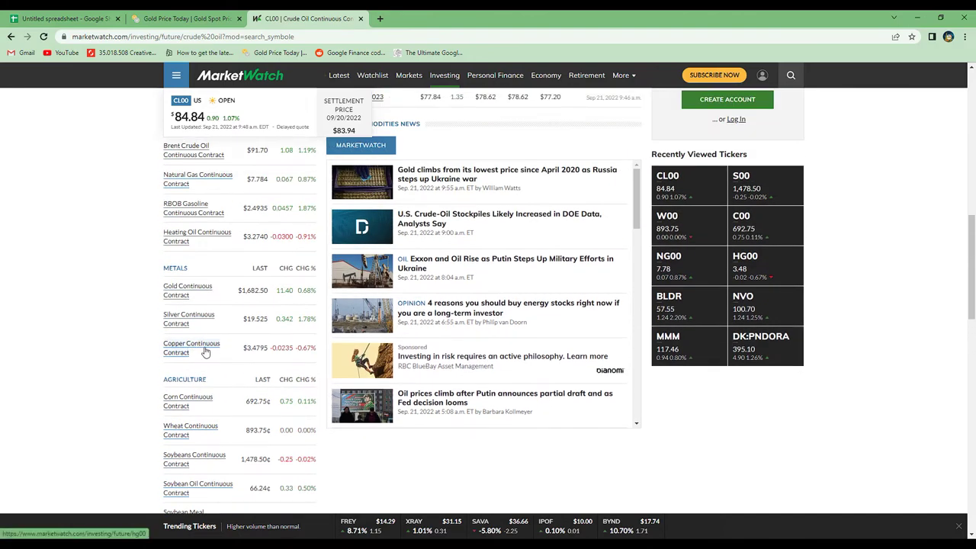
pyautogui.moveTo(310, 37); pyautogui.dragTo(20, 47)
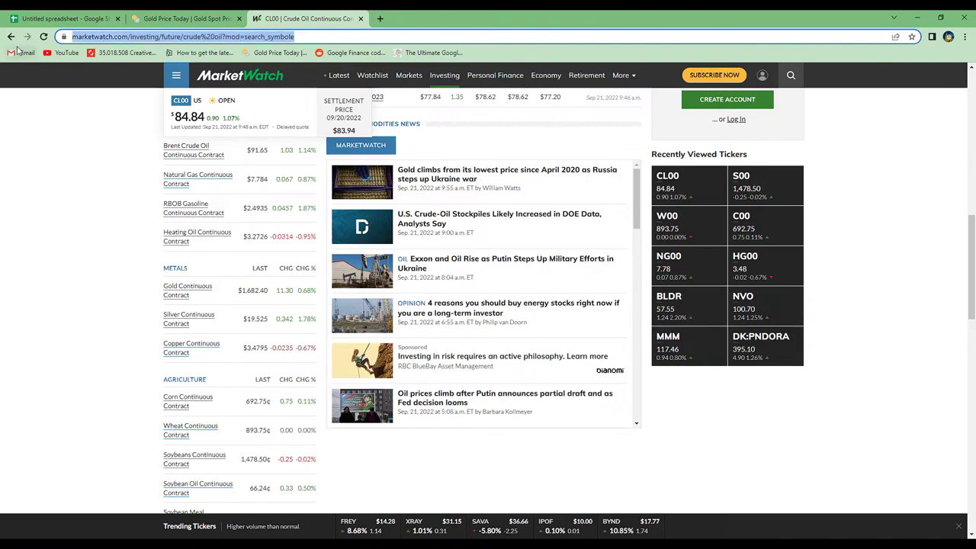
pyautogui.click(53, 22)
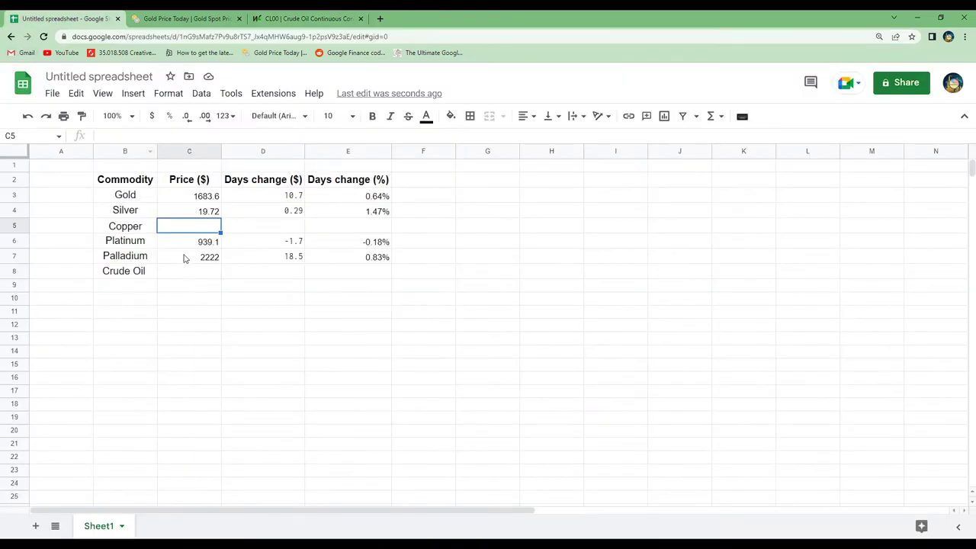
# Enter =INDEX(IMPORTHTML("<MarketWatch URL>","table",8),4,2) in C5 so Copper's price reads 3.479.
pyautogui.write('=indwe')
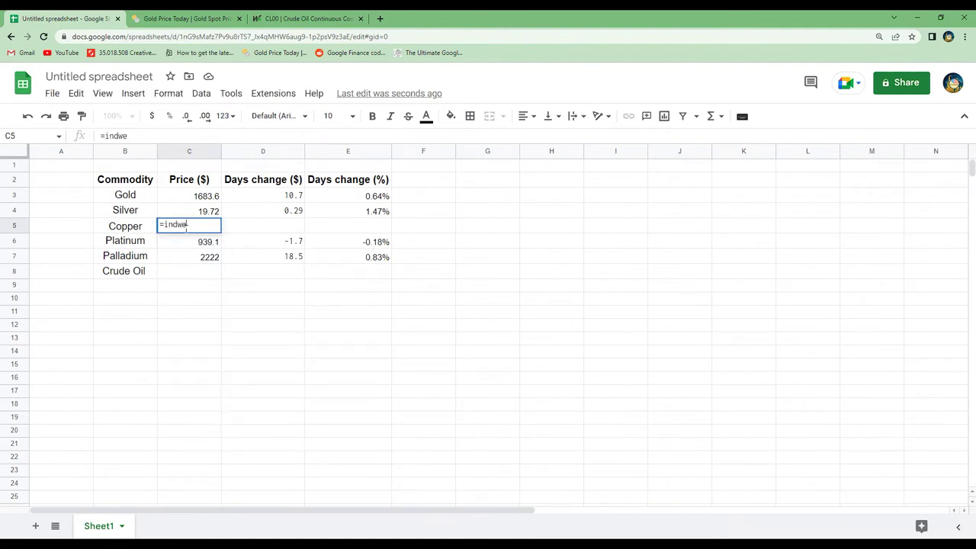
pyautogui.press('BackSpace')
pyautogui.press('BackSpace')
pyautogui.click(190, 241)
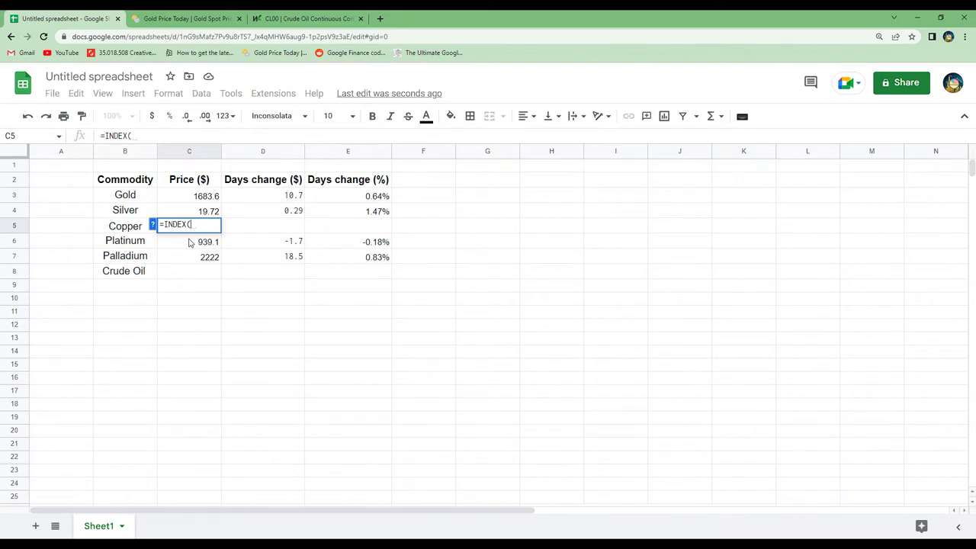
pyautogui.write('Import')
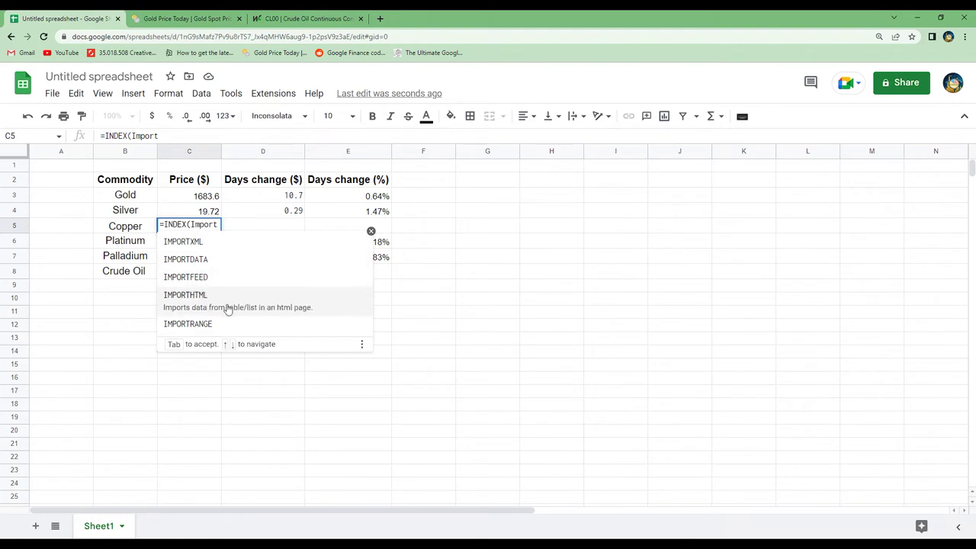
pyautogui.click(226, 305)
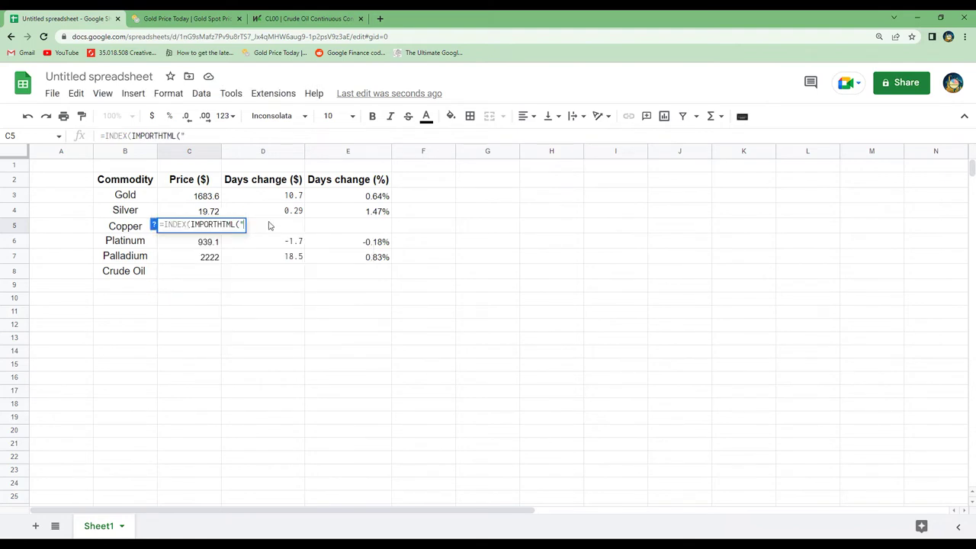
pyautogui.hotkey('ctrl', 'v')
pyautogui.write('"')
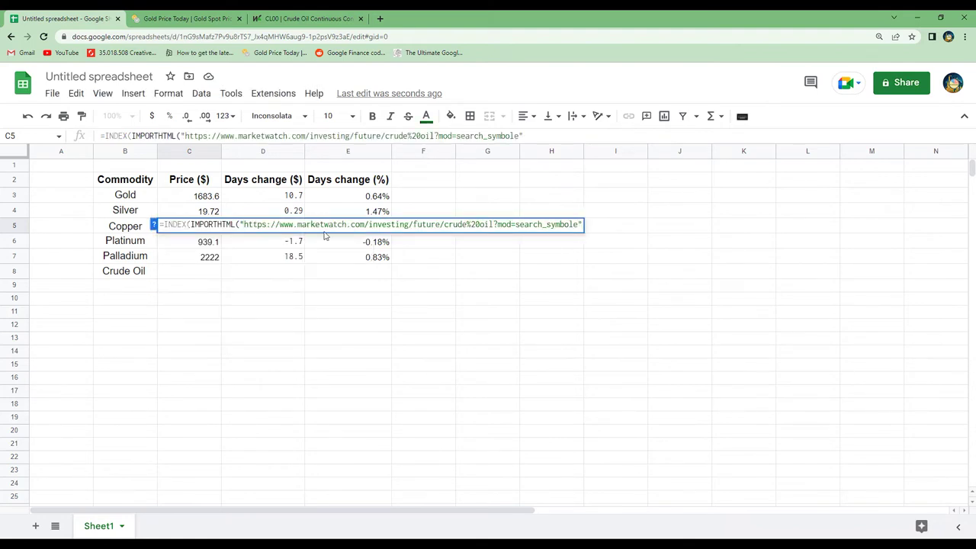
pyautogui.write(',')
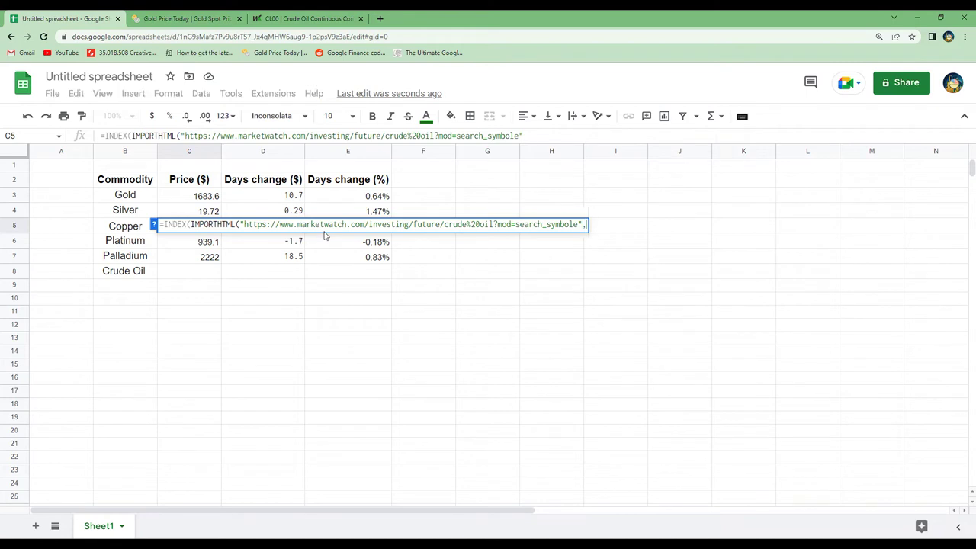
pyautogui.write('"tab')
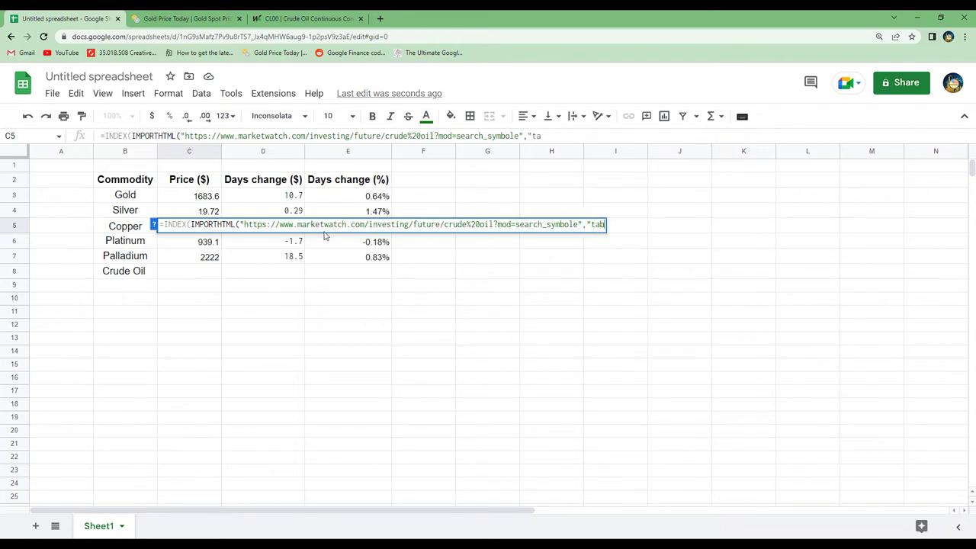
pyautogui.write('le",')
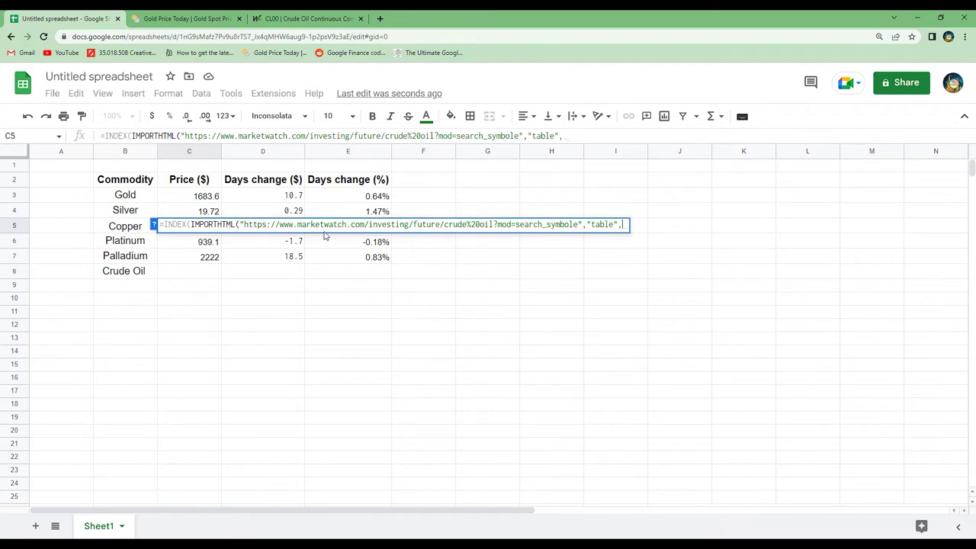
pyautogui.write('8)')
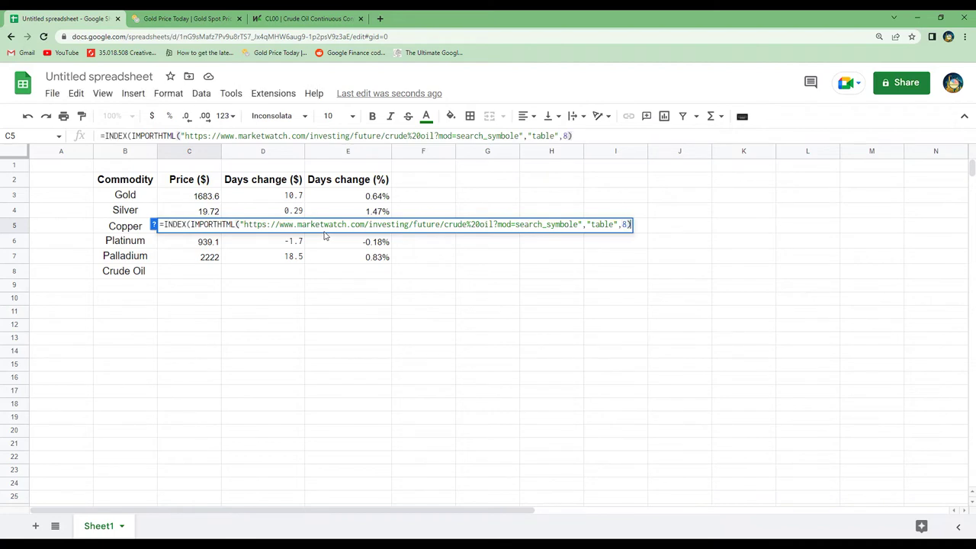
pyautogui.write(',4,2)')
pyautogui.press('Return')
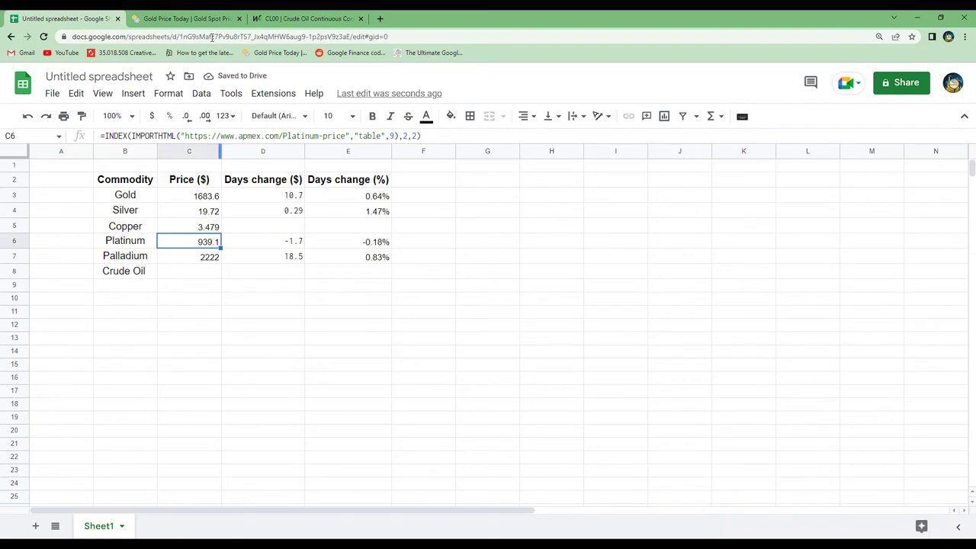
# Check the MarketWatch crude oil page, then select C5's entire formula text in the formula bar.
pyautogui.click(301, 18)
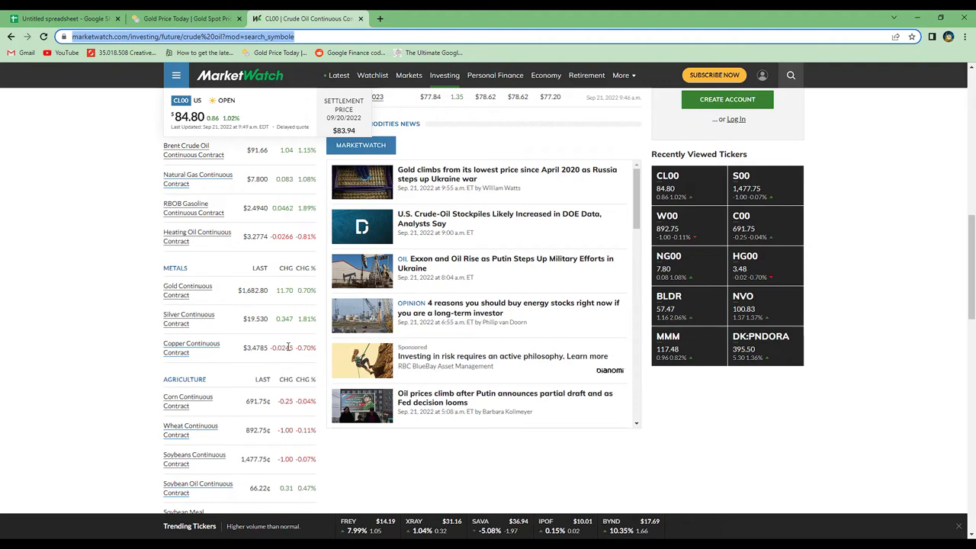
pyautogui.click(87, 19)
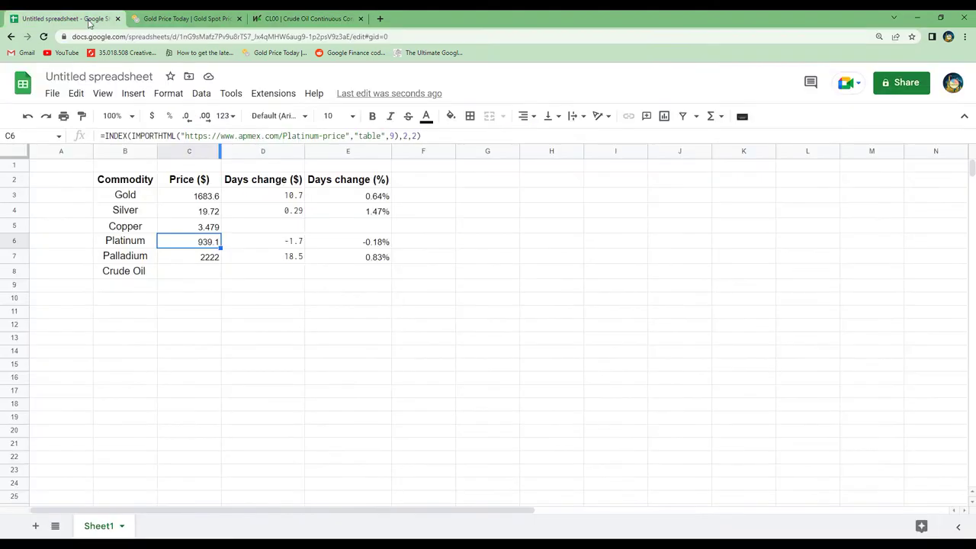
pyautogui.click(211, 233)
pyautogui.moveTo(595, 136); pyautogui.dragTo(82, 153)
pyautogui.hotkey('ctrl', 'c')
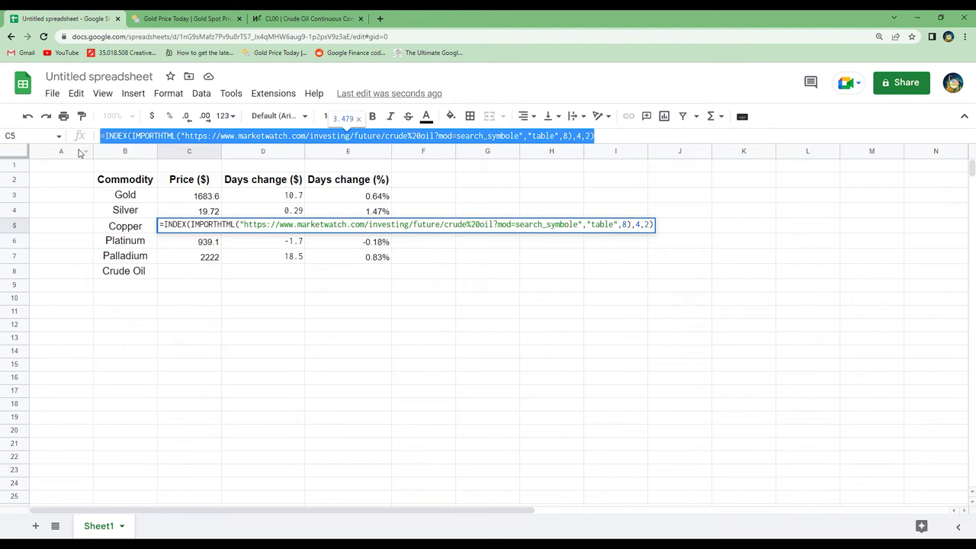
# Put the Copper formula in D5 with its column argument set to 3, showing -0.024.
pyautogui.press('Return')
pyautogui.click(264, 226)
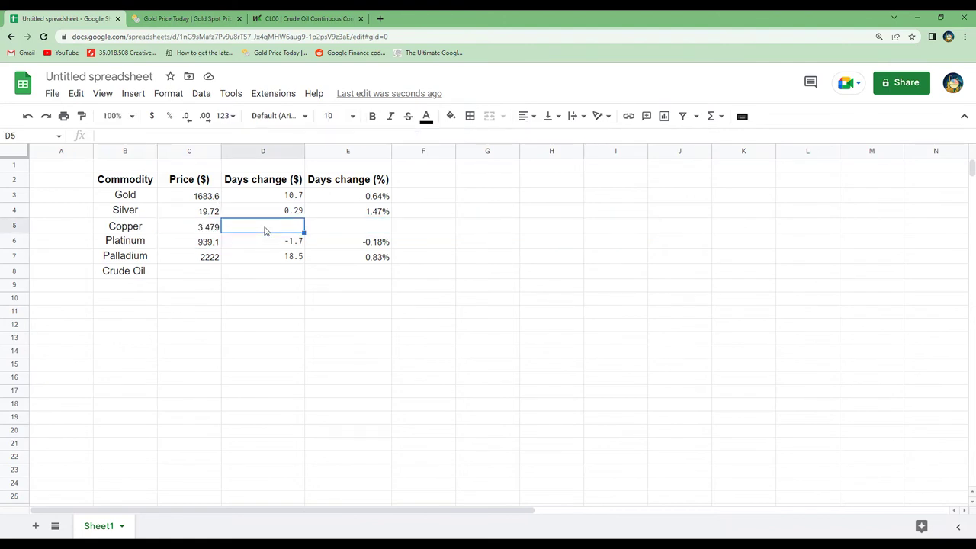
pyautogui.hotkey('ctrl', 'v')
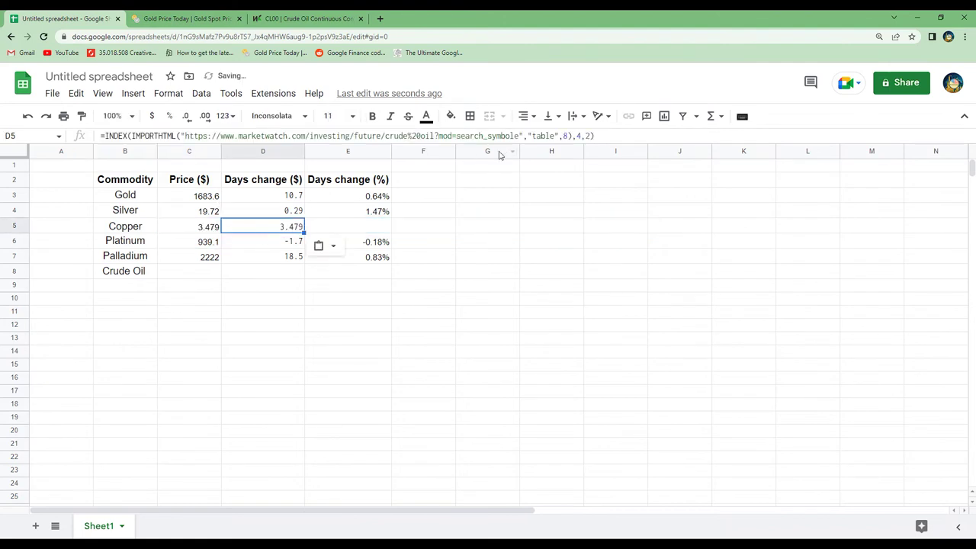
pyautogui.doubleClick(588, 136)
pyautogui.write('3')
pyautogui.press('Return')
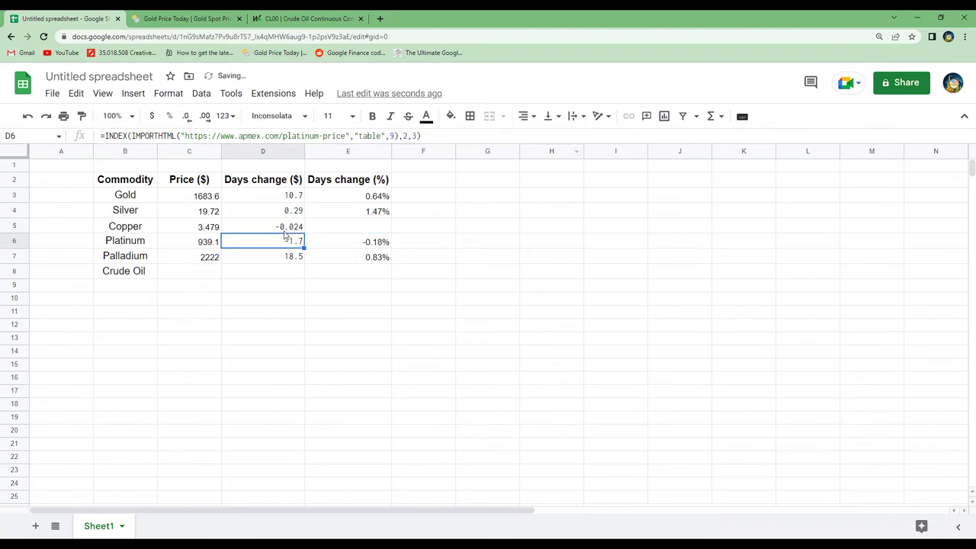
# Copy E4's percentage formula into E5 for -0.69%, then select C5's formula text.
pyautogui.click(360, 215)
pyautogui.hotkey('ctrl', 'c')
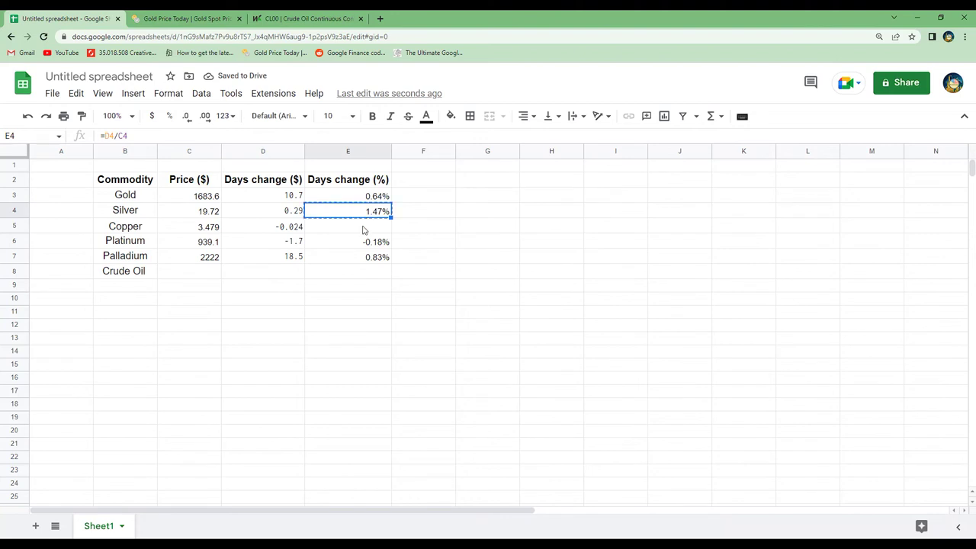
pyautogui.click(363, 230)
pyautogui.hotkey('ctrl', 'v')
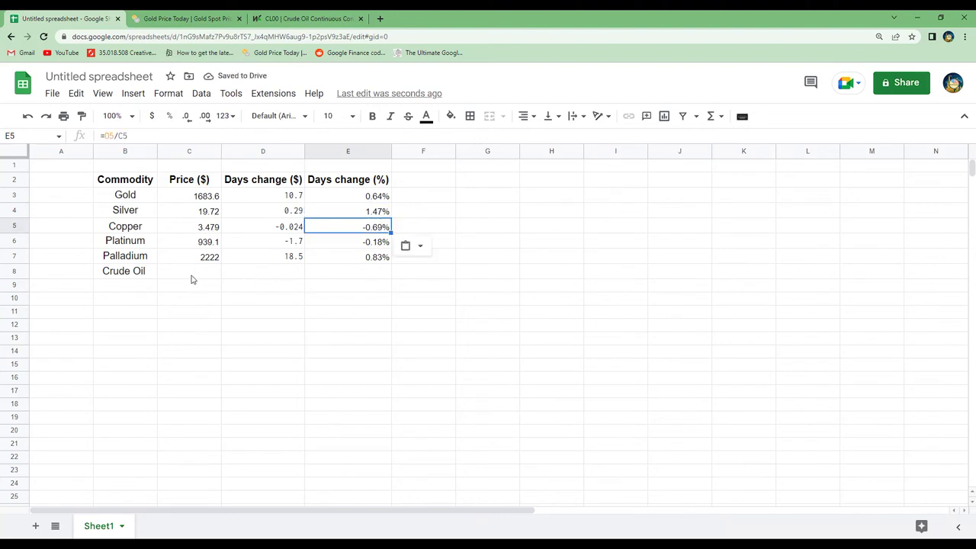
pyautogui.click(206, 226)
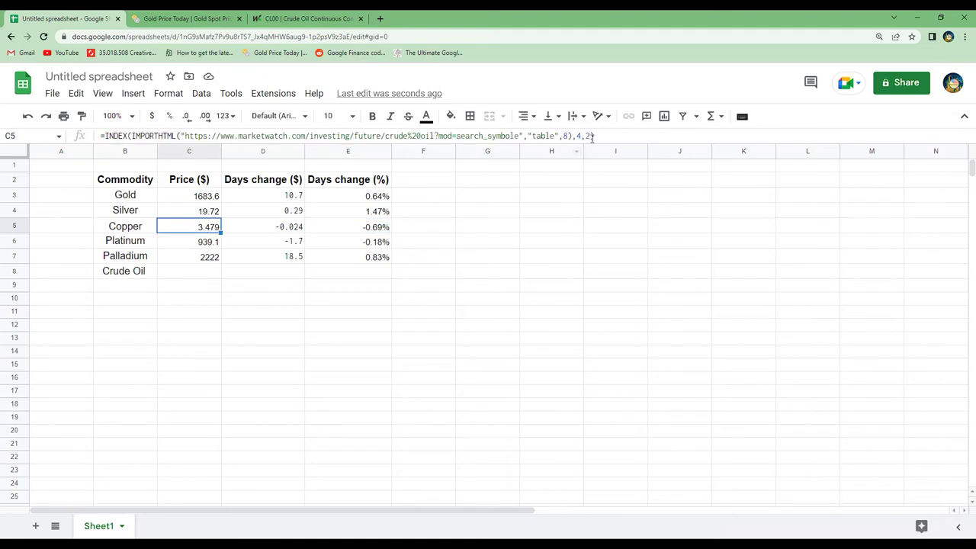
pyautogui.moveTo(605, 135); pyautogui.dragTo(77, 141)
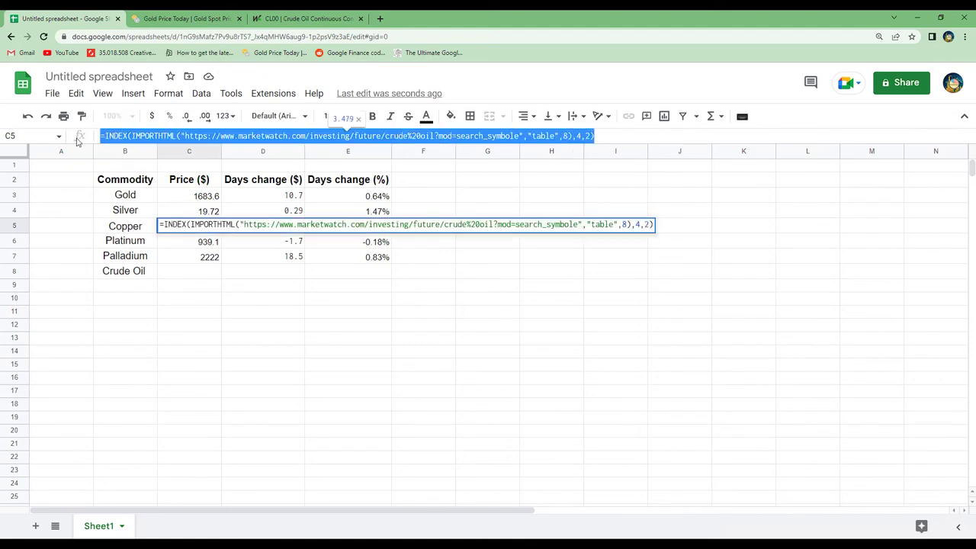
# Reuse the Copper formula in C8 with table 7 and row 1, so Crude Oil's price reads 84.64.
pyautogui.press('Return')
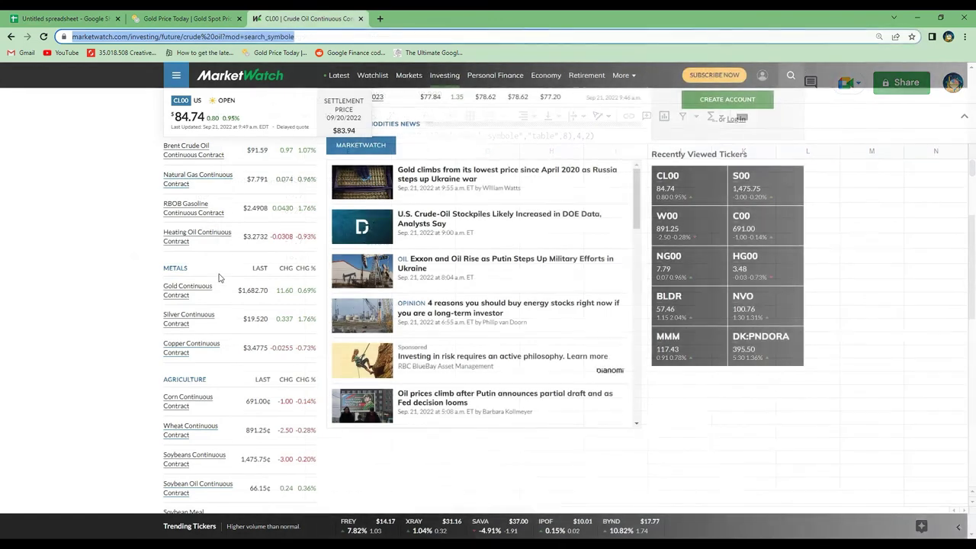
pyautogui.scroll(1, 185, 214)
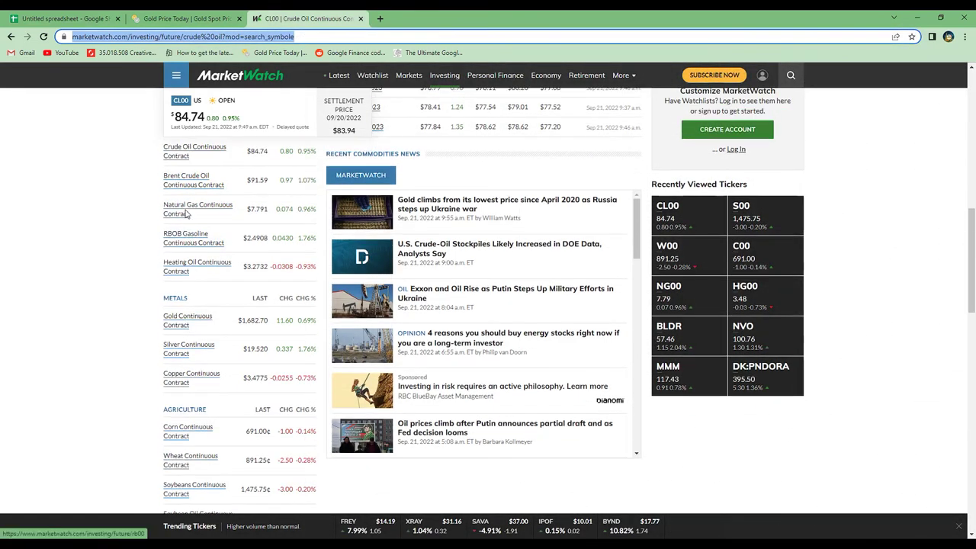
pyautogui.scroll(3, 185, 214)
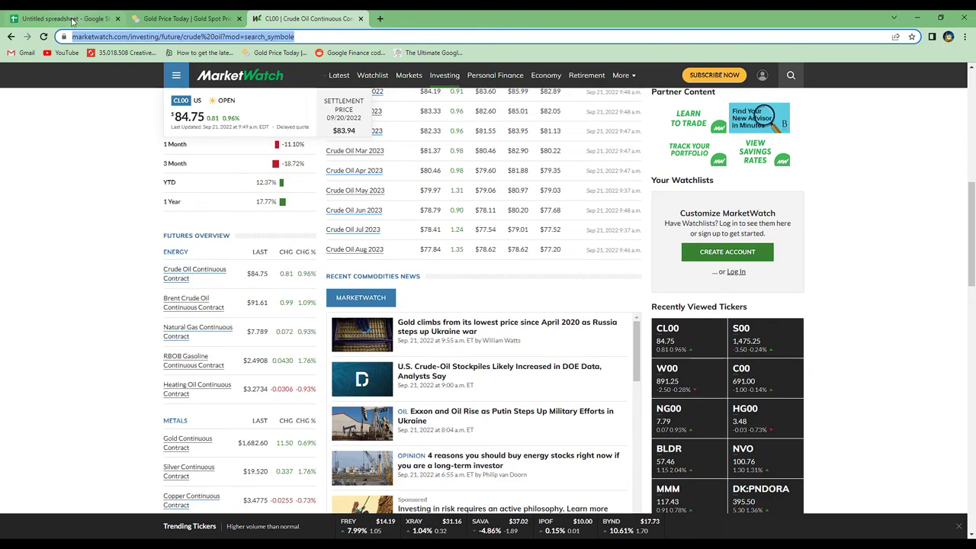
pyautogui.click(65, 18)
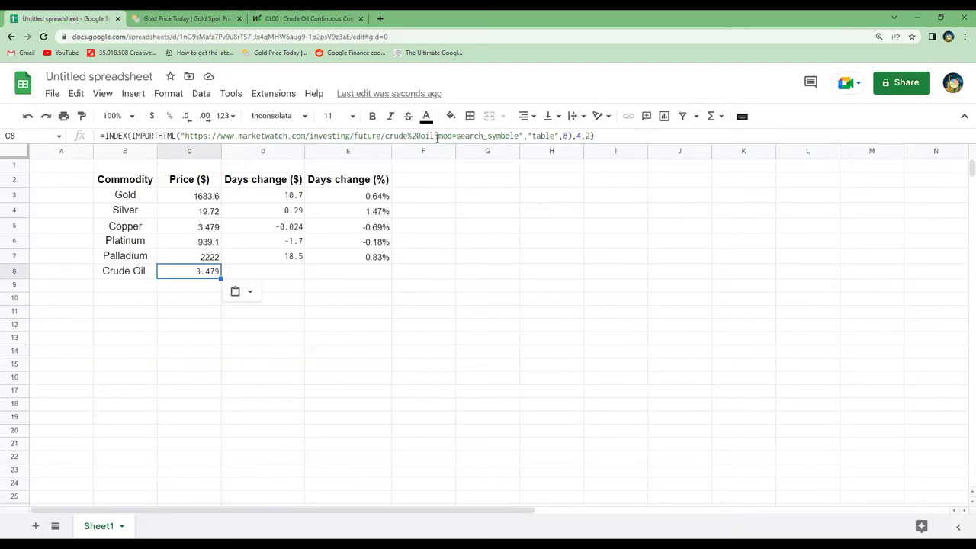
pyautogui.click(566, 136)
pyautogui.press('BackSpace')
pyautogui.write('7')
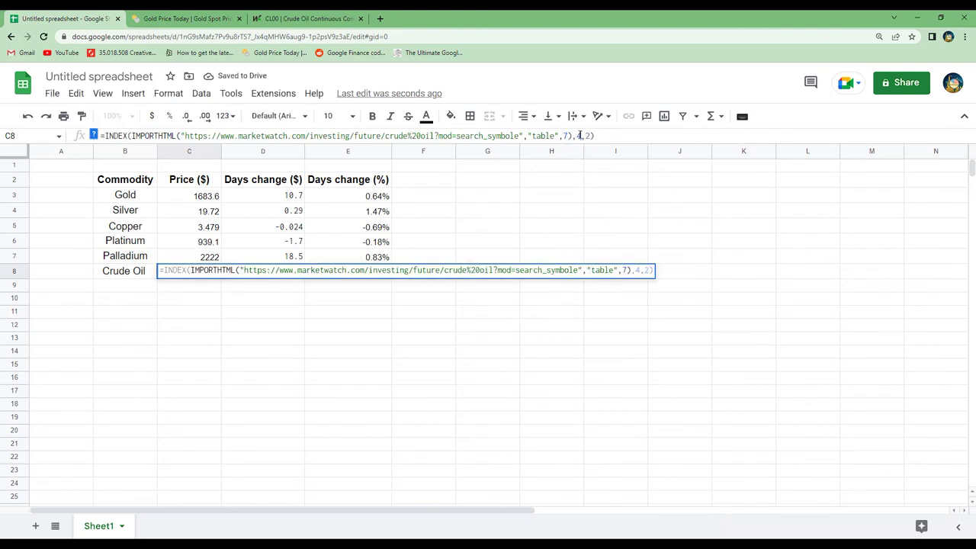
pyautogui.doubleClick(578, 136)
pyautogui.write('1')
pyautogui.press('Return')
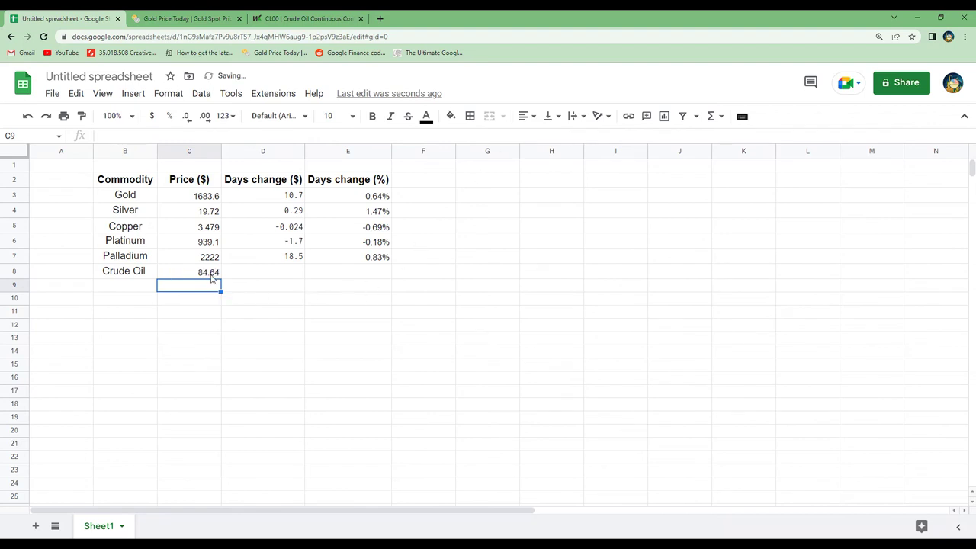
# Extend C8's formula into D8 and adjust it to return Crude Oil's 0.7 day change.
pyautogui.click(211, 276)
pyautogui.moveTo(219, 278); pyautogui.dragTo(285, 275)
pyautogui.click(587, 136)
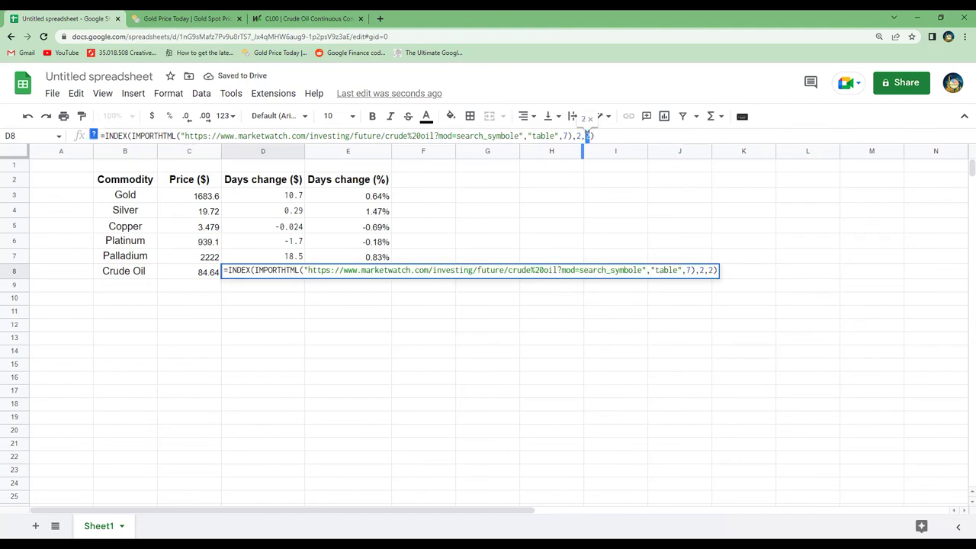
pyautogui.press('Return')
# Copy E7's percentage formula into E8 so Crude Oil shows 0.83%.
pyautogui.click(385, 257)
pyautogui.hotkey('ctrl', 'c')
pyautogui.click(377, 272)
pyautogui.hotkey('ctrl', 'v')
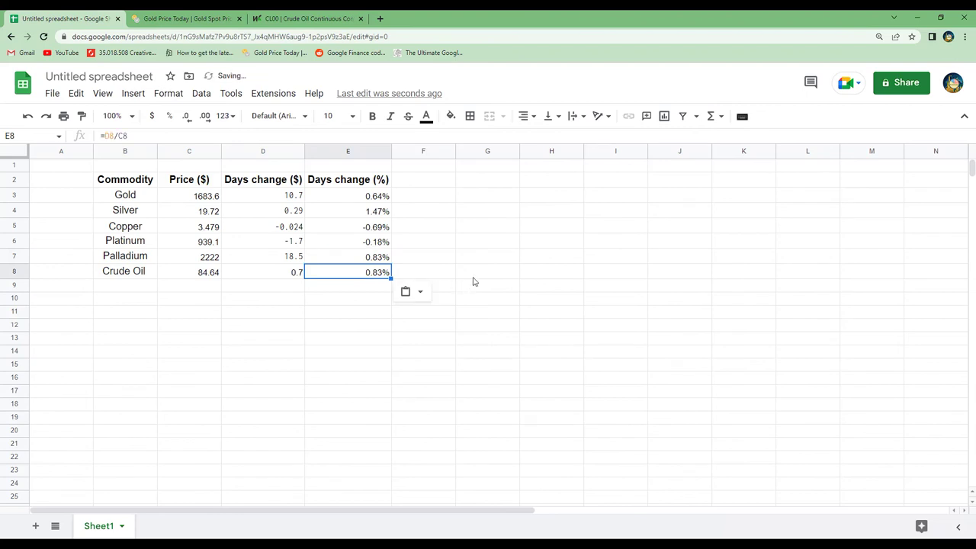
pyautogui.click(427, 242)
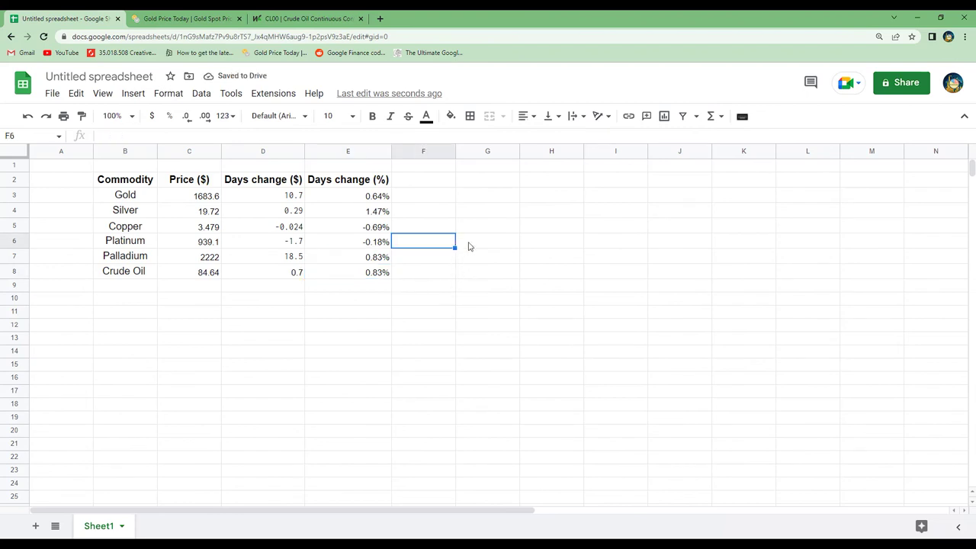